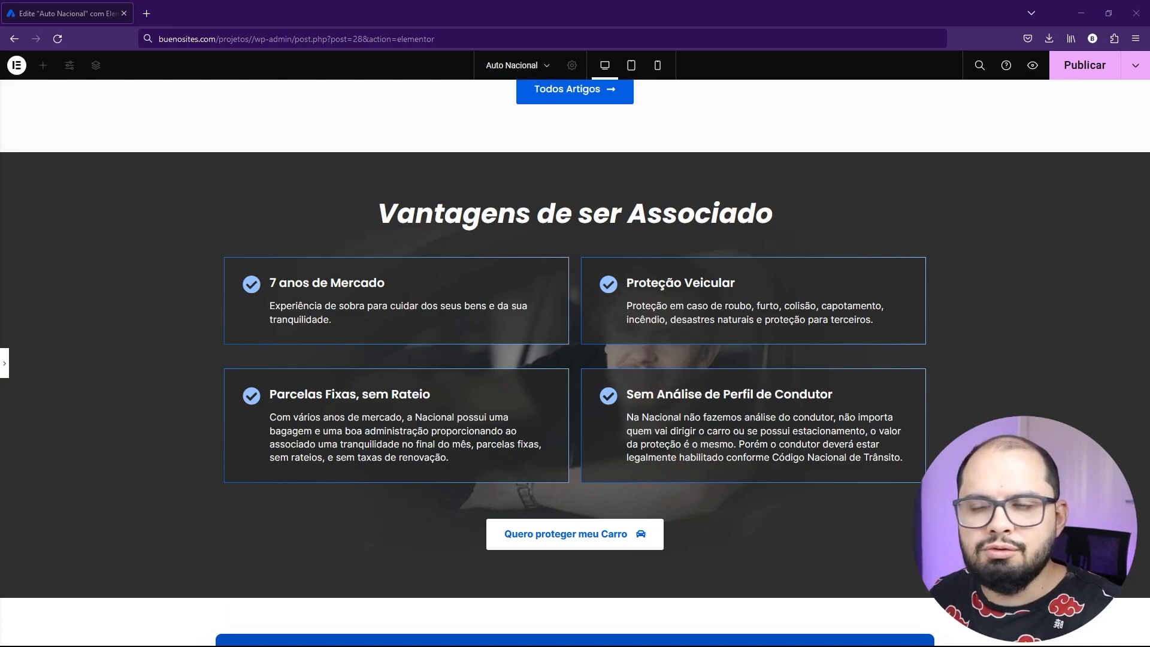
scroll(188, 465, down, 1)
scroll(188, 465, up, 2)
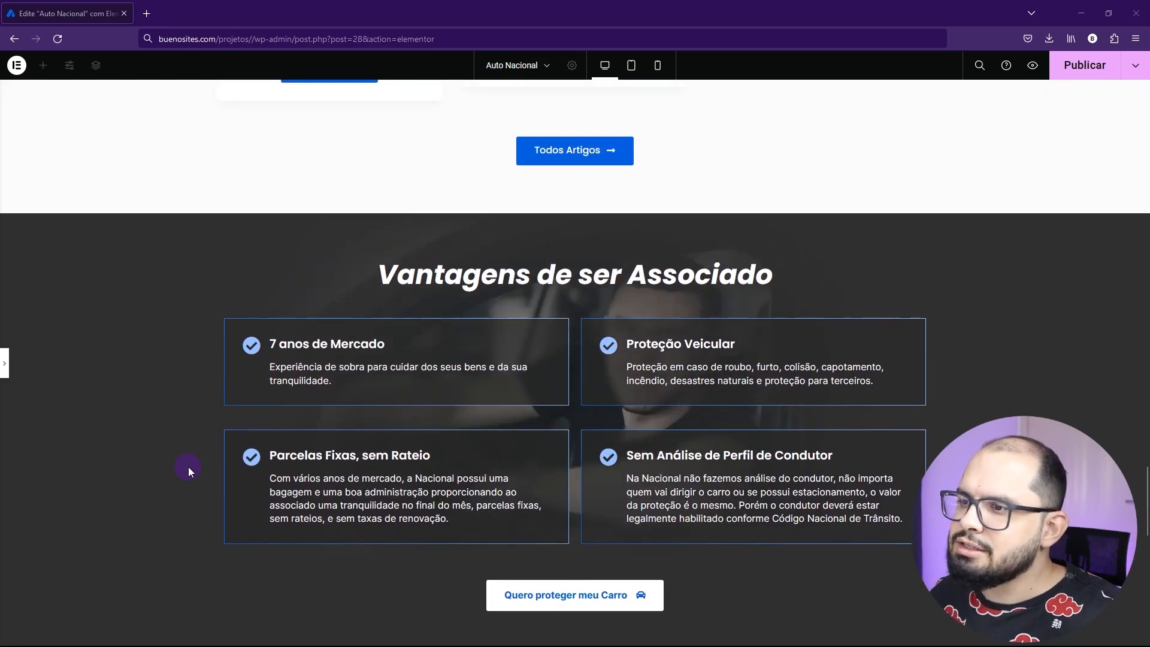
scroll(188, 466, down, 1)
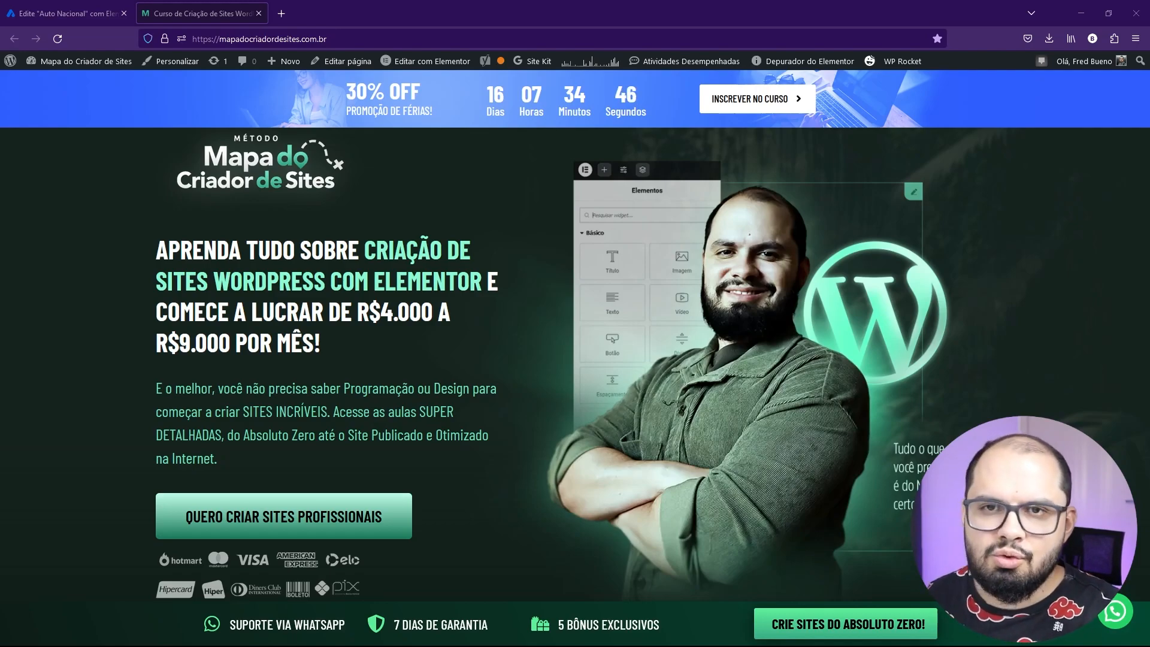
- Review the course sales page down to its project carousel and browse through the example projects
scroll(157, 479, down, 10)
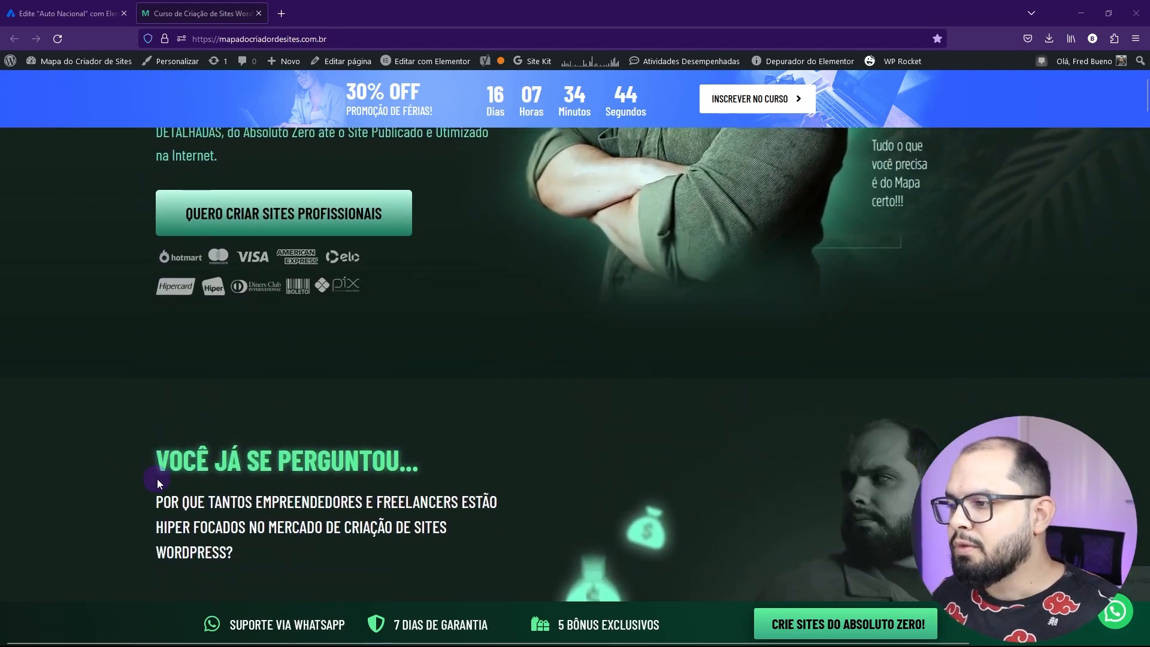
scroll(157, 479, down, 15)
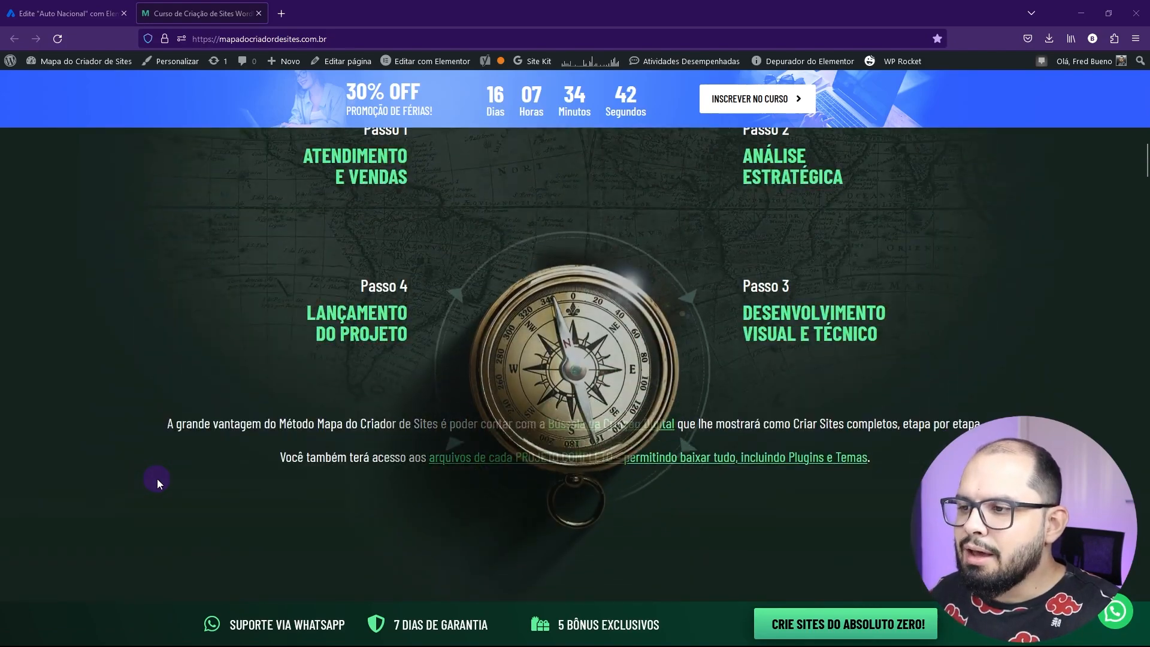
scroll(157, 479, up, 5)
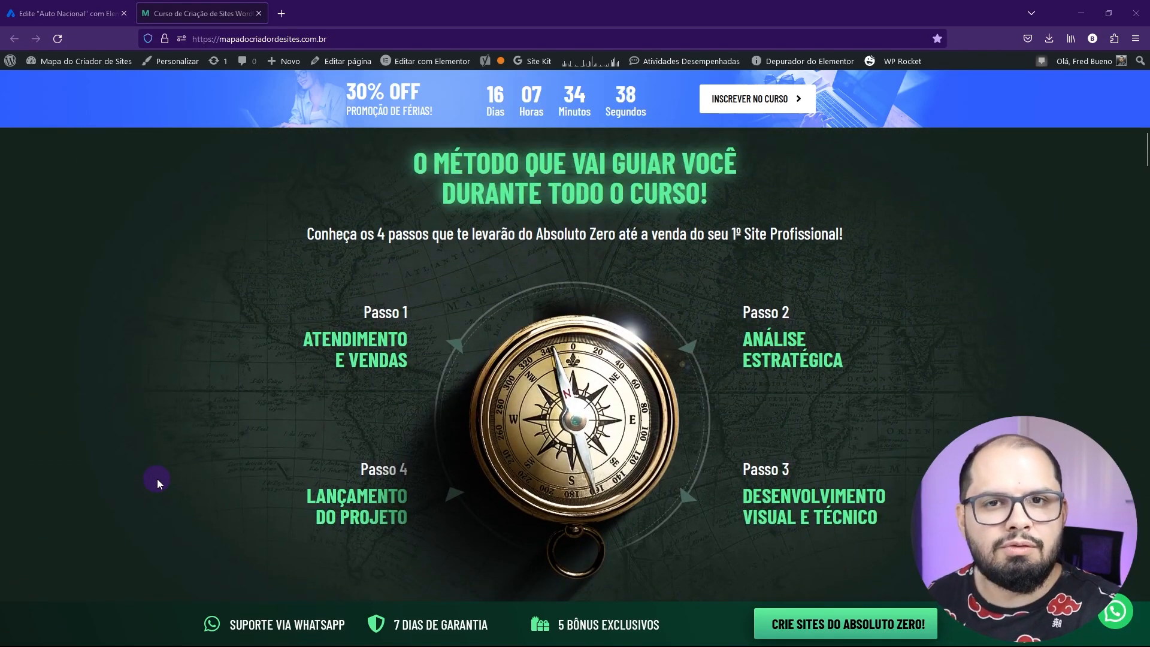
scroll(157, 479, down, 5)
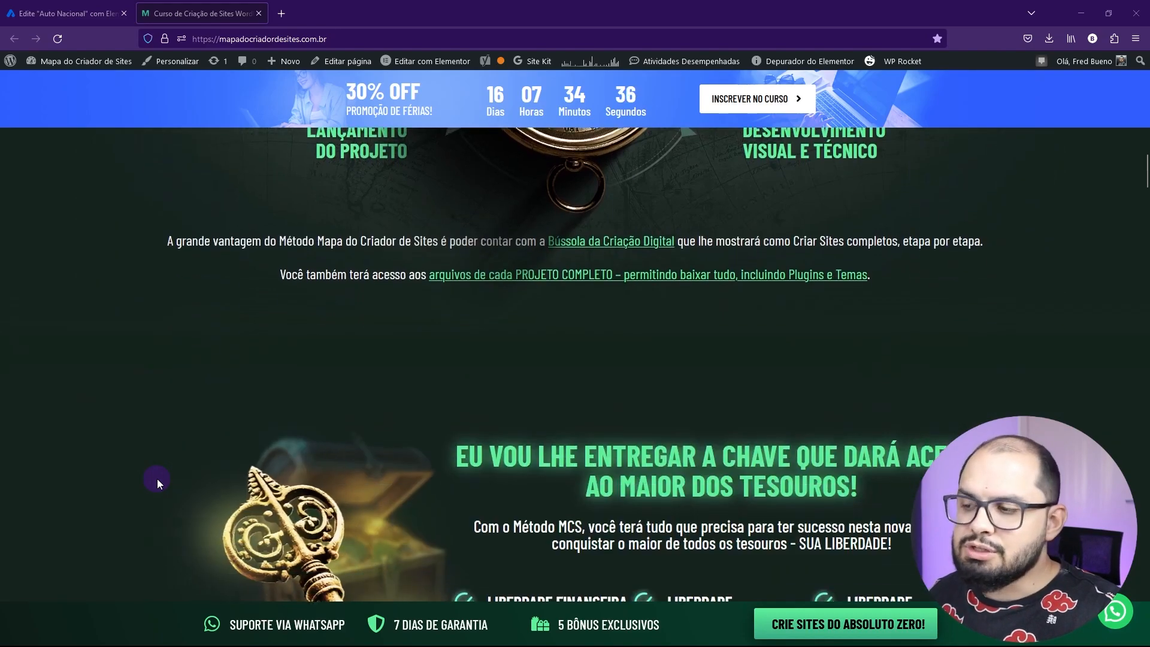
scroll(157, 479, down, 5)
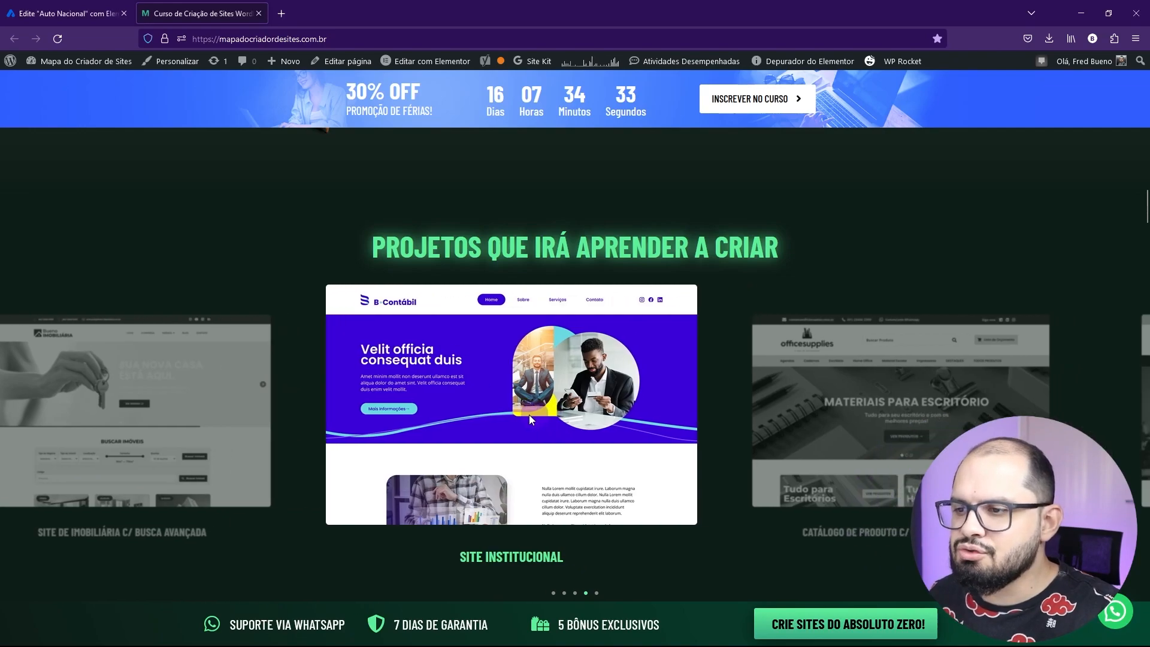
drag(651, 433, 308, 434)
drag(648, 433, 288, 459)
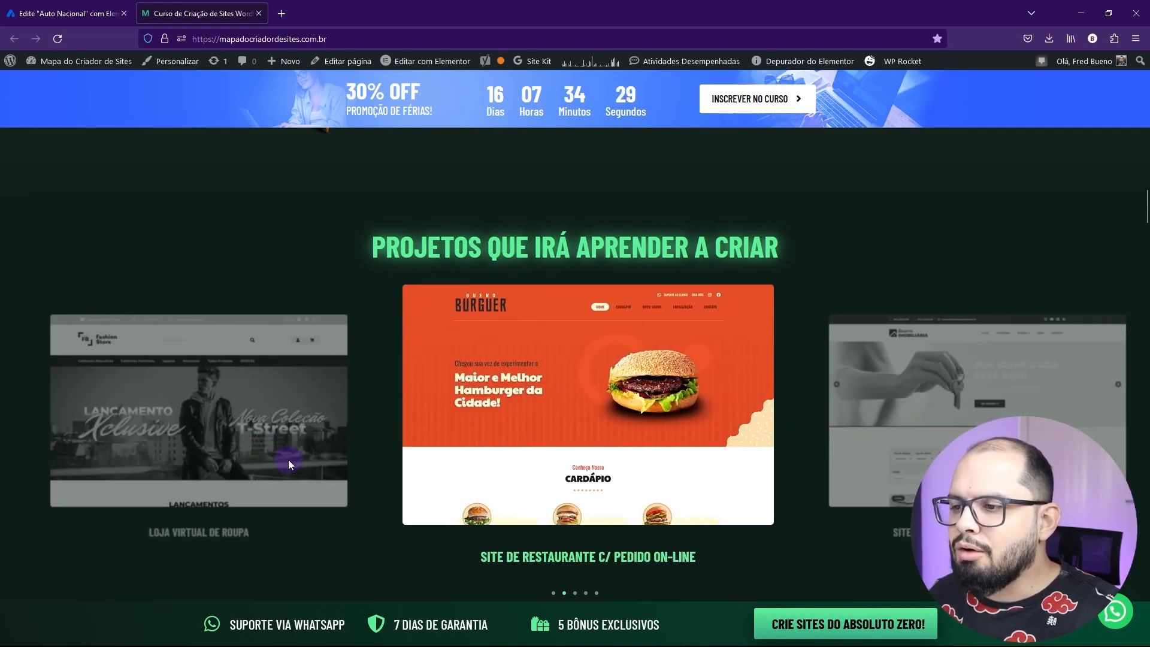
drag(594, 462, 340, 490)
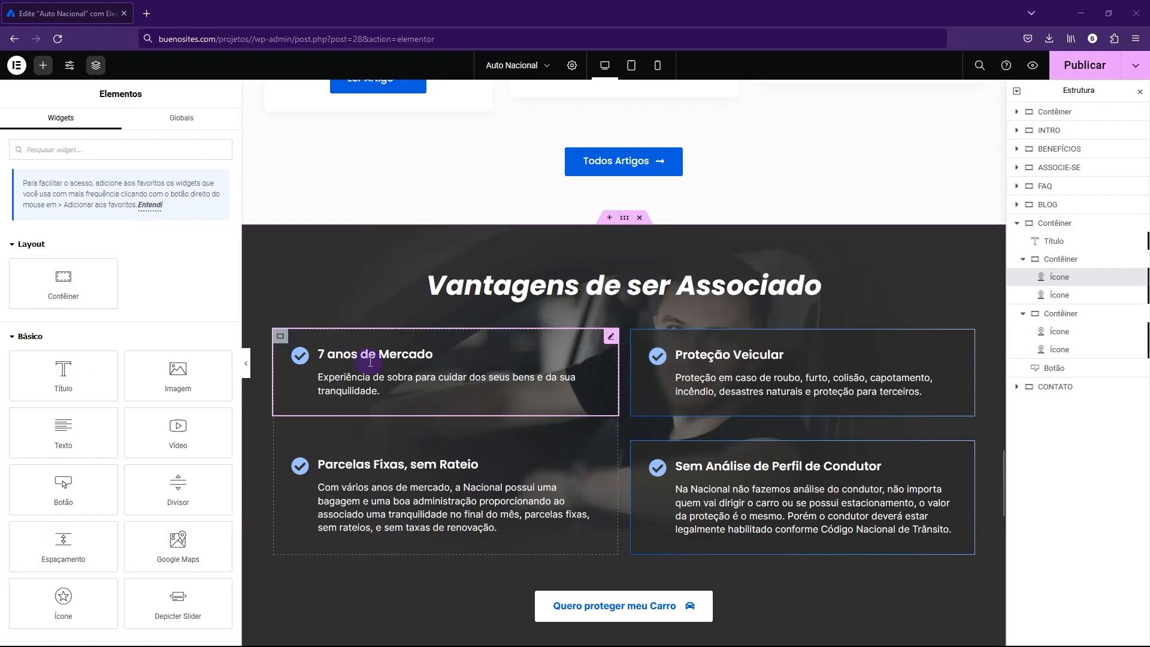
- Search the widget library for "icon" to locate the icon box widget, and select the "7 anos de Mercado" box
click(351, 355)
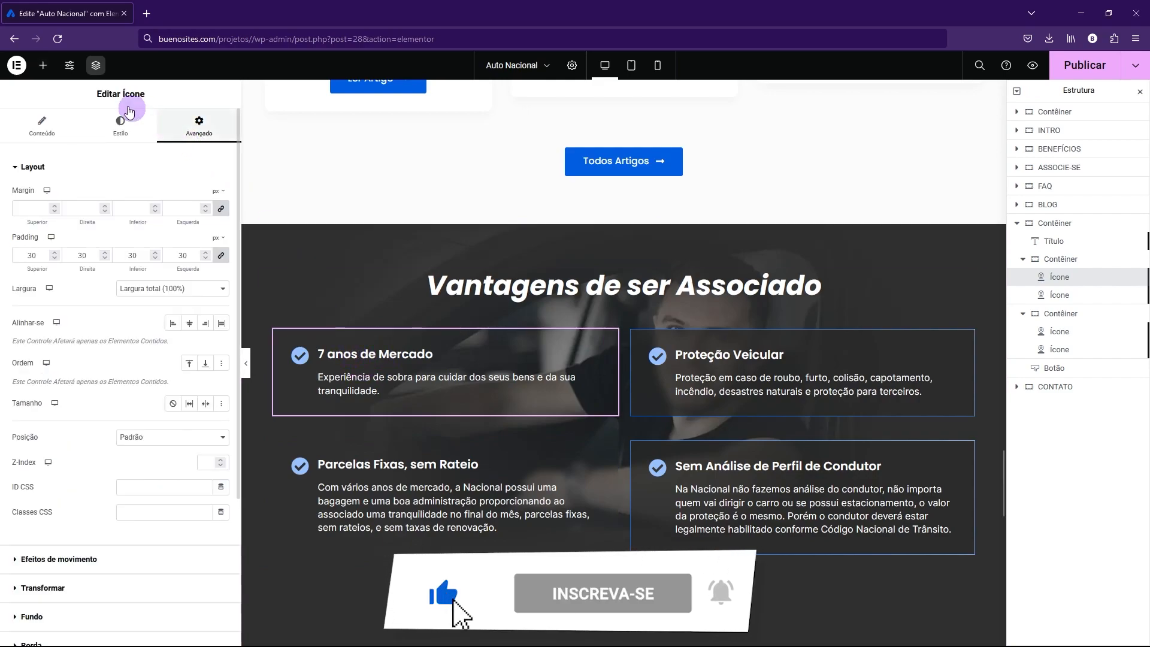
click(45, 65)
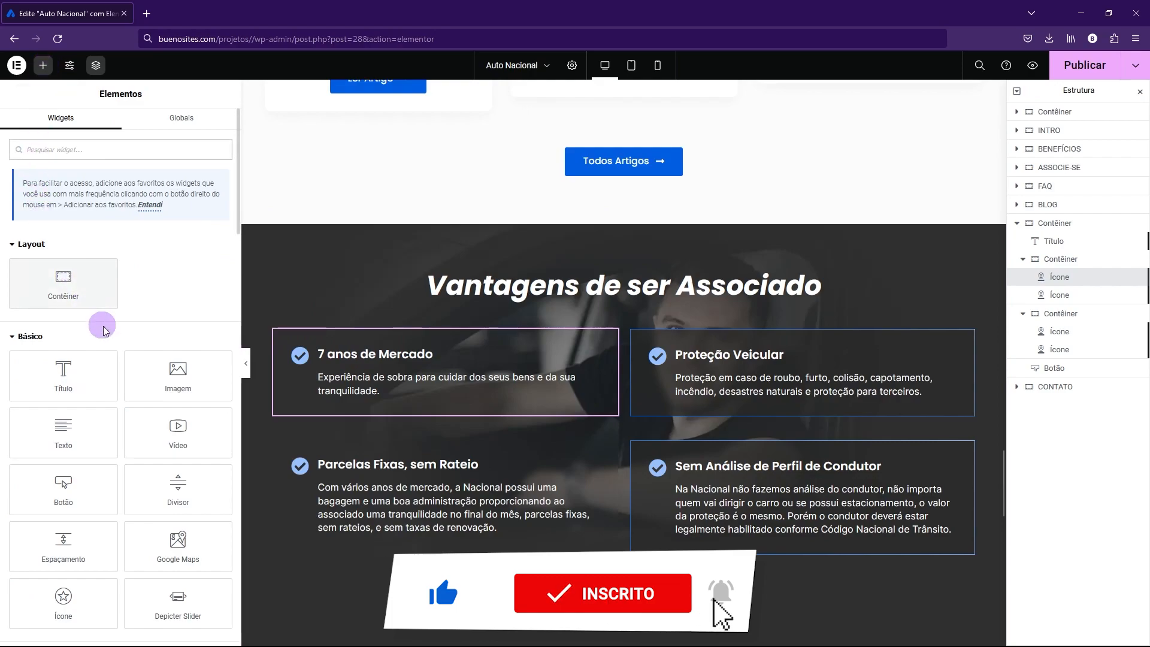
click(132, 151)
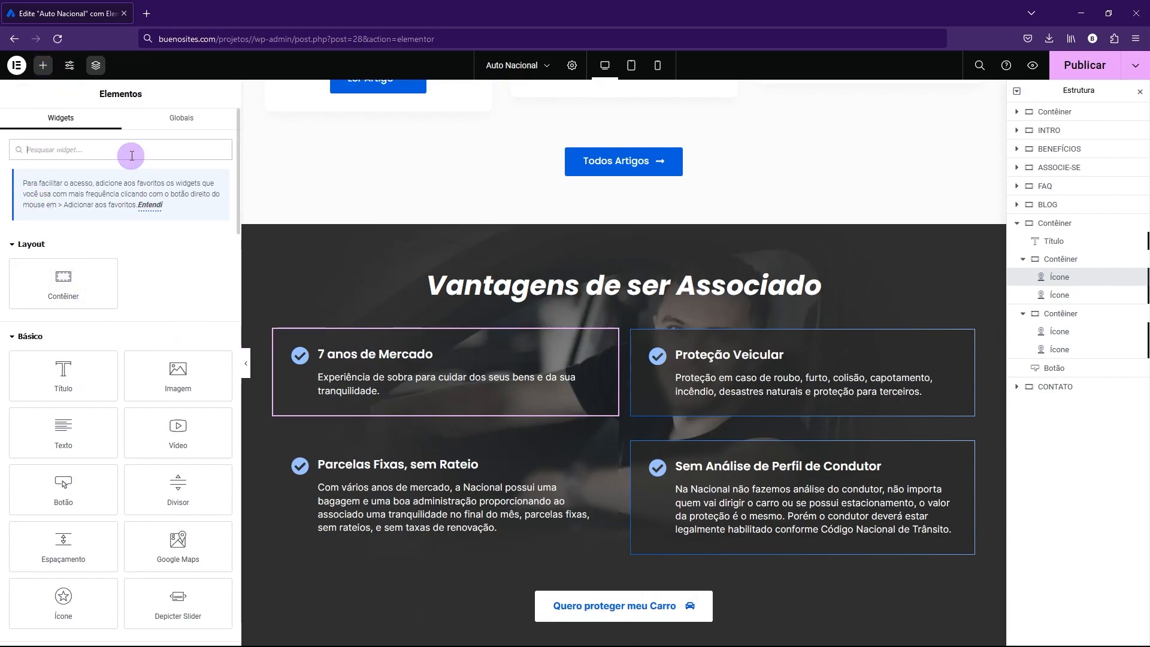
text(icone)
key(BackSpace)
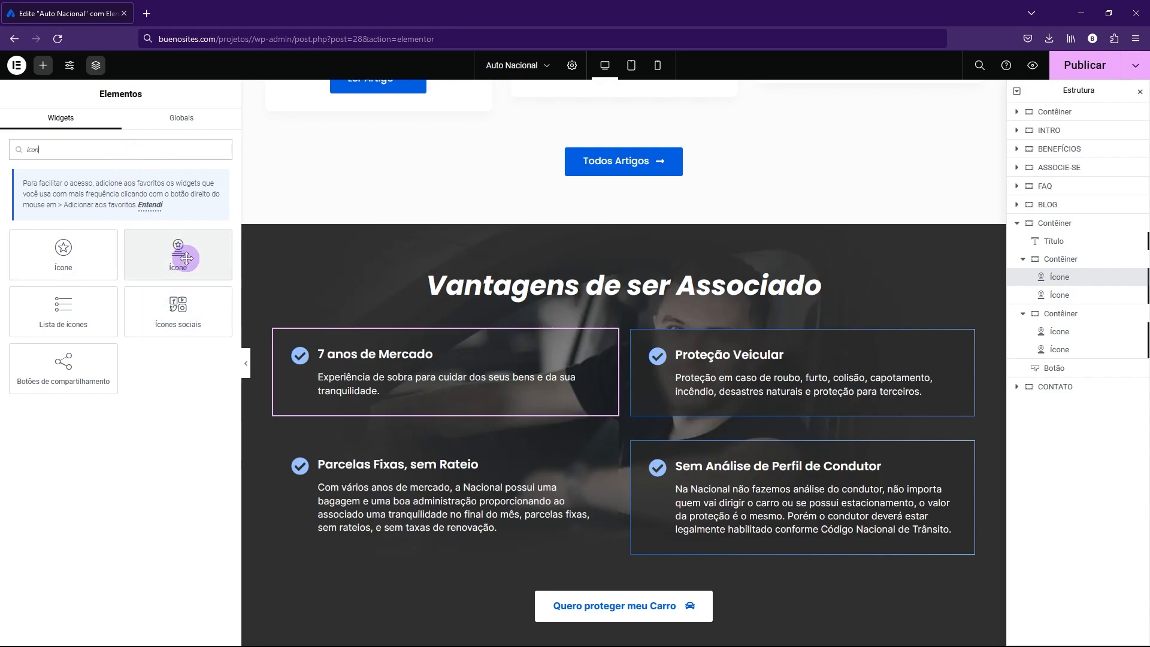
drag(186, 258, 349, 357)
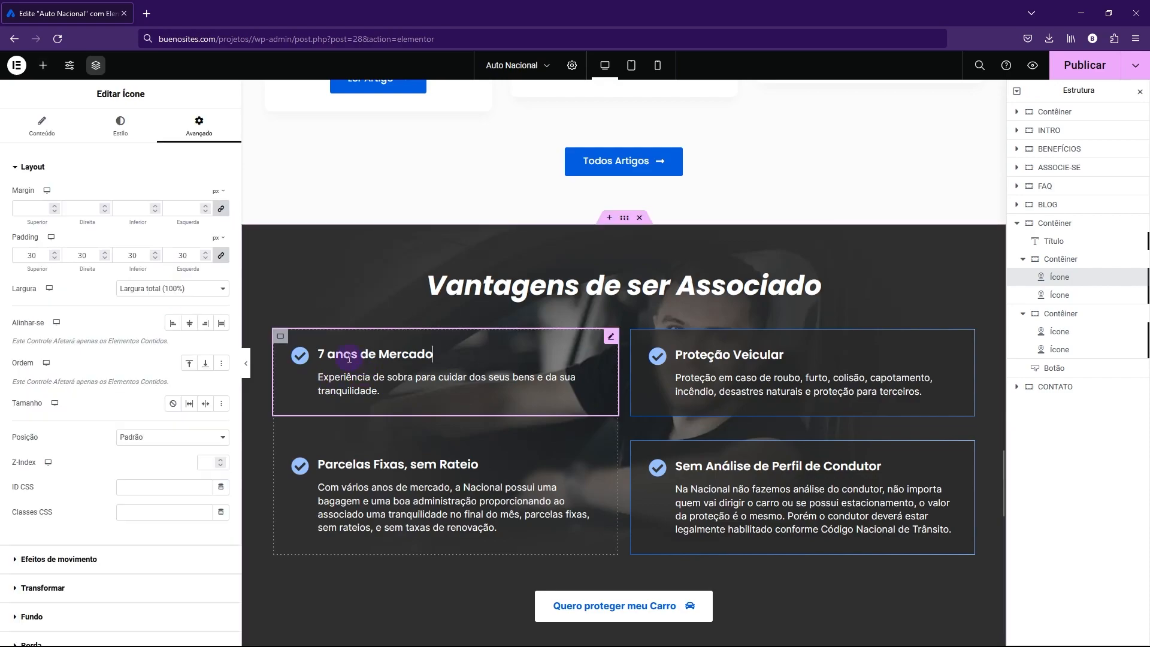
- Examine the "7 anos de Mercado" icon box's content, icon style, and title and description typography settings
click(42, 127)
mouse_move(59, 227)
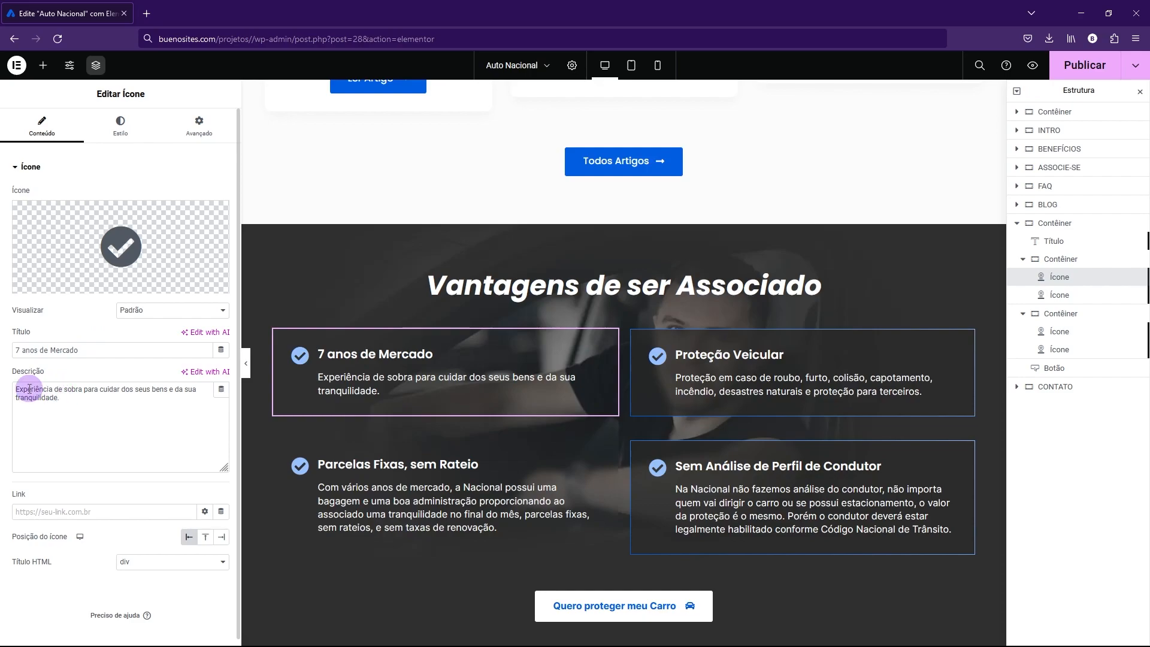
click(122, 137)
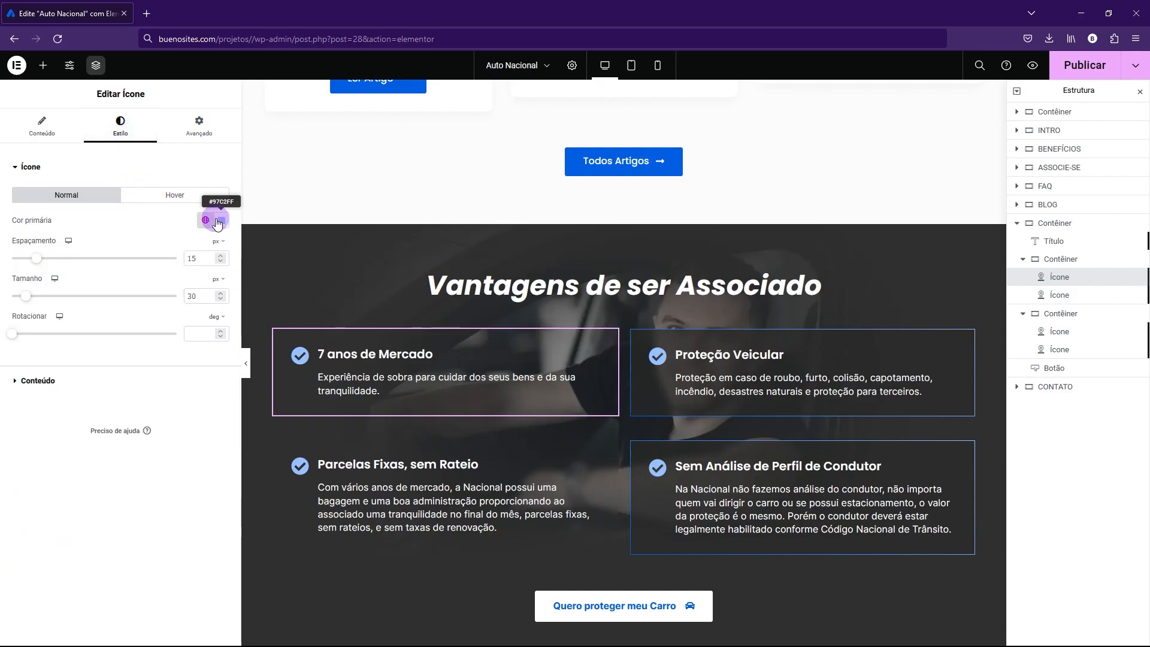
click(46, 381)
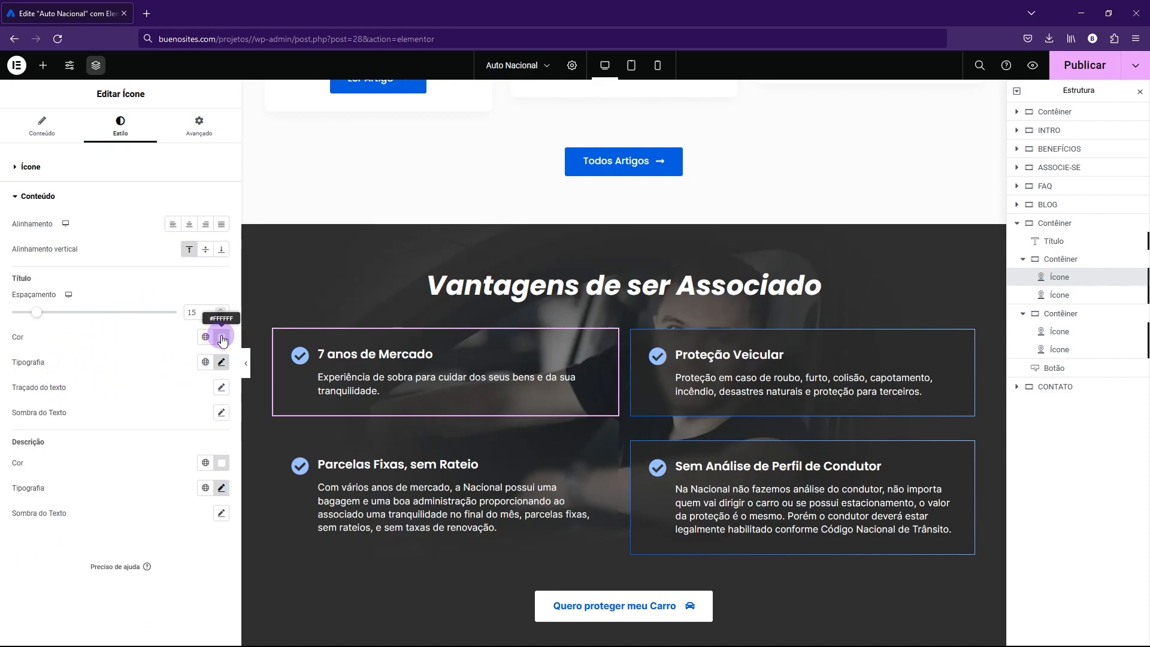
click(221, 362)
scroll(200, 422, down, 1)
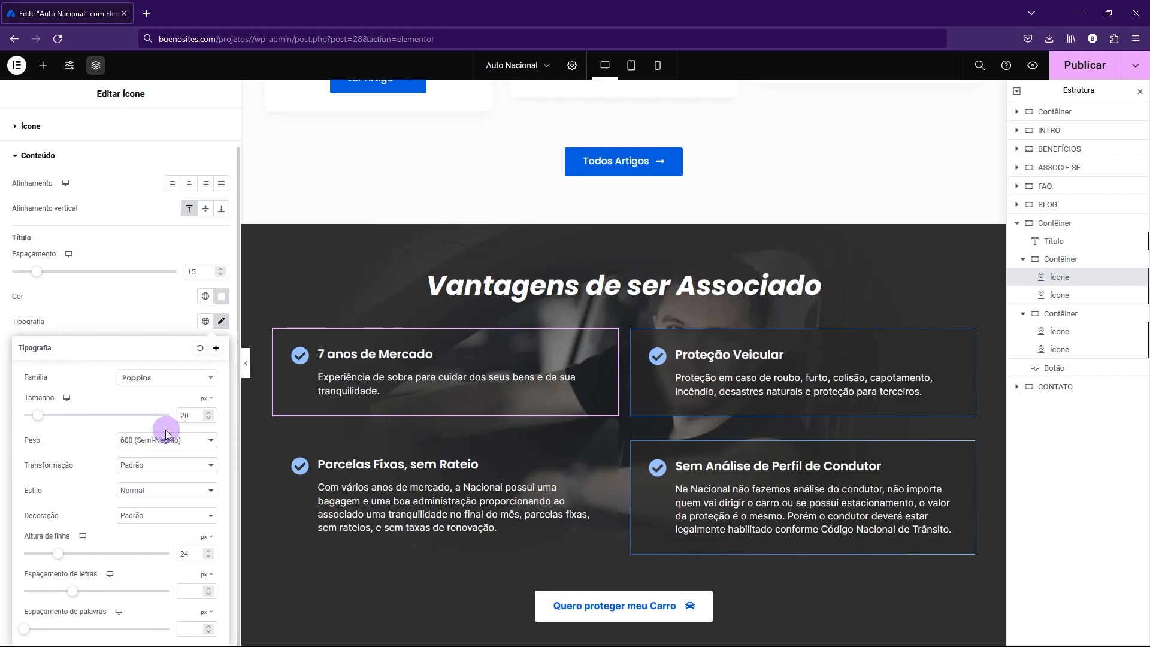
click(143, 312)
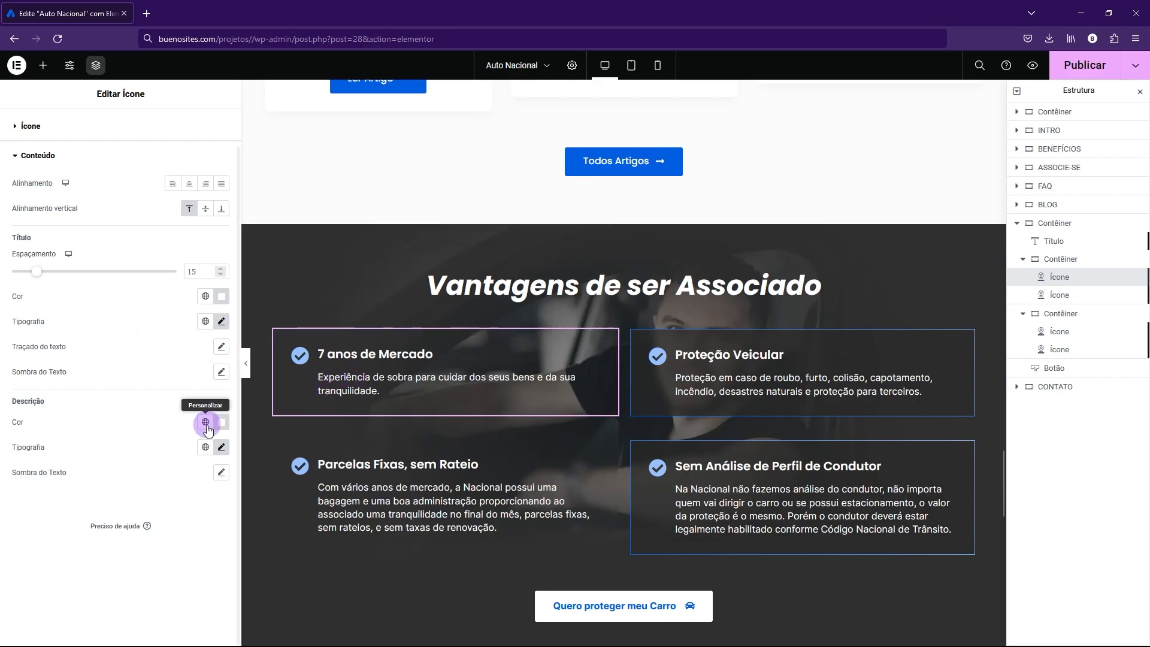
click(222, 447)
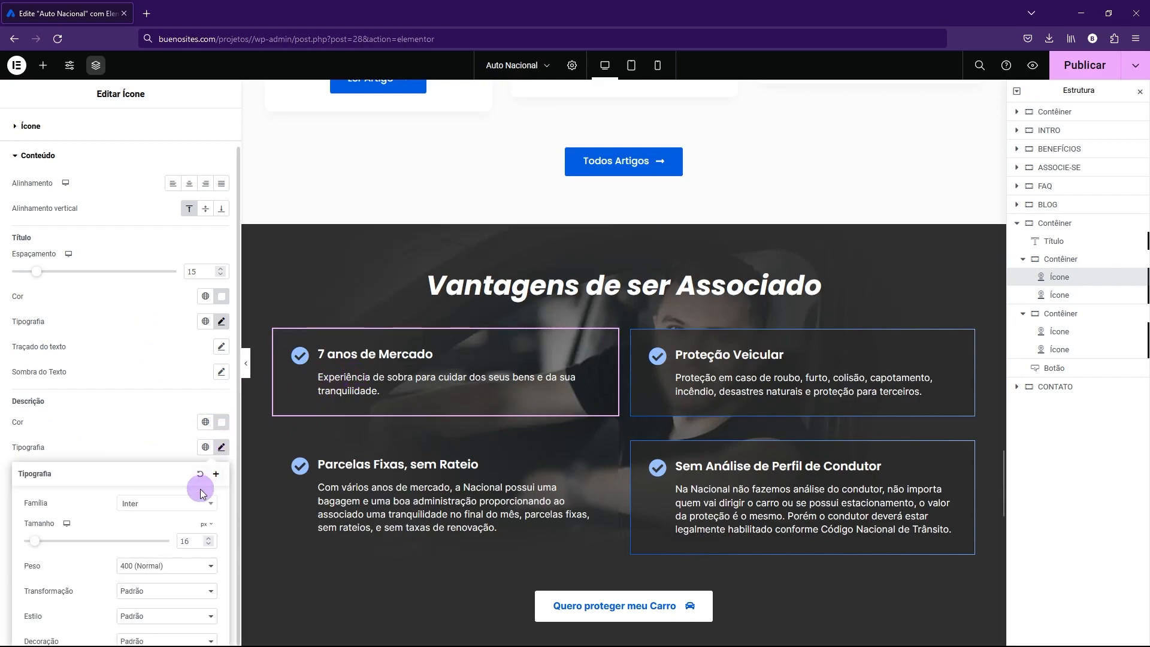
scroll(200, 482, down, 3)
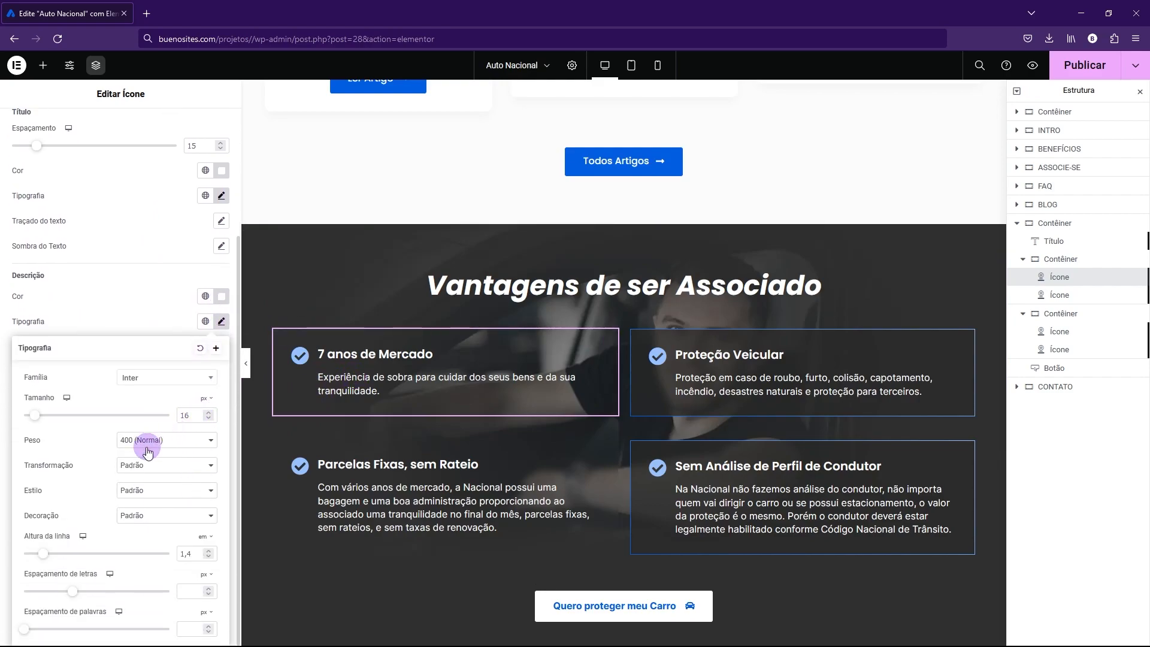
click(167, 311)
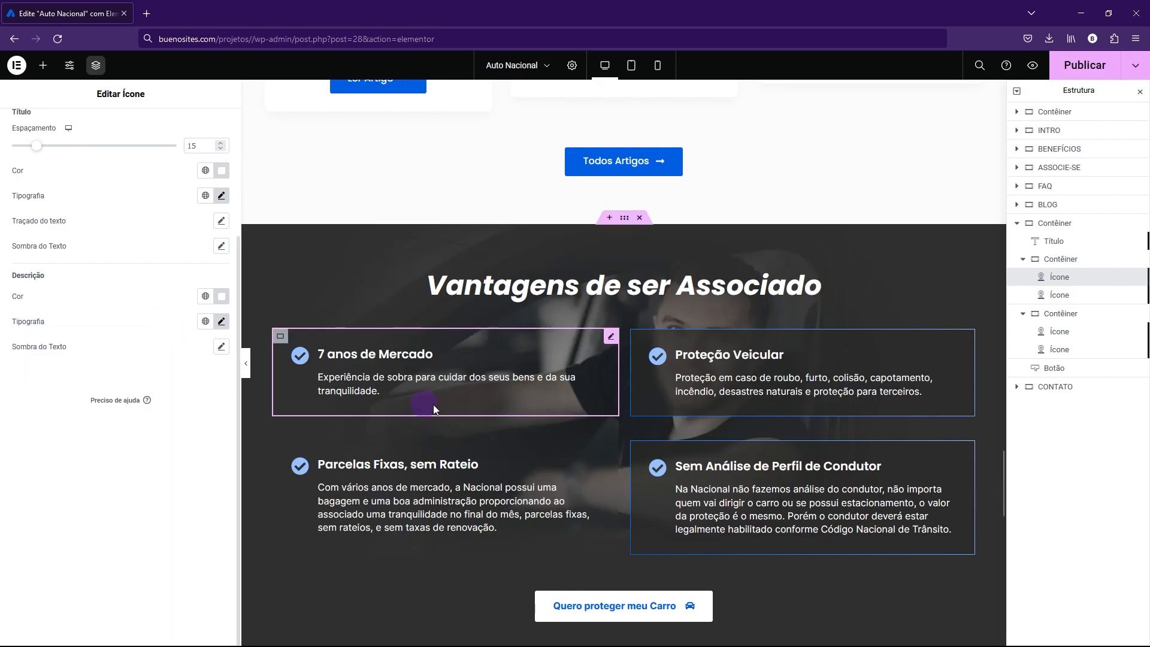
- Hide the editing panels and compare the bordered and borderless boxes in the "Vantagens de ser Associado" section
scroll(490, 402, up, 1)
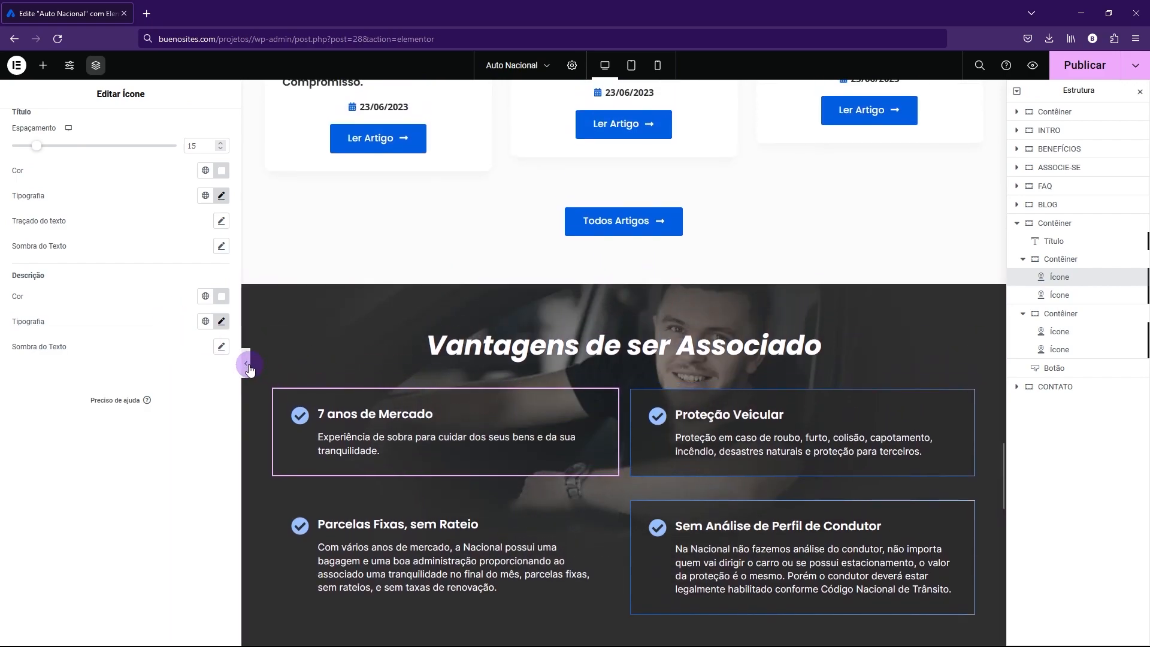
click(246, 364)
scroll(447, 444, down, 2)
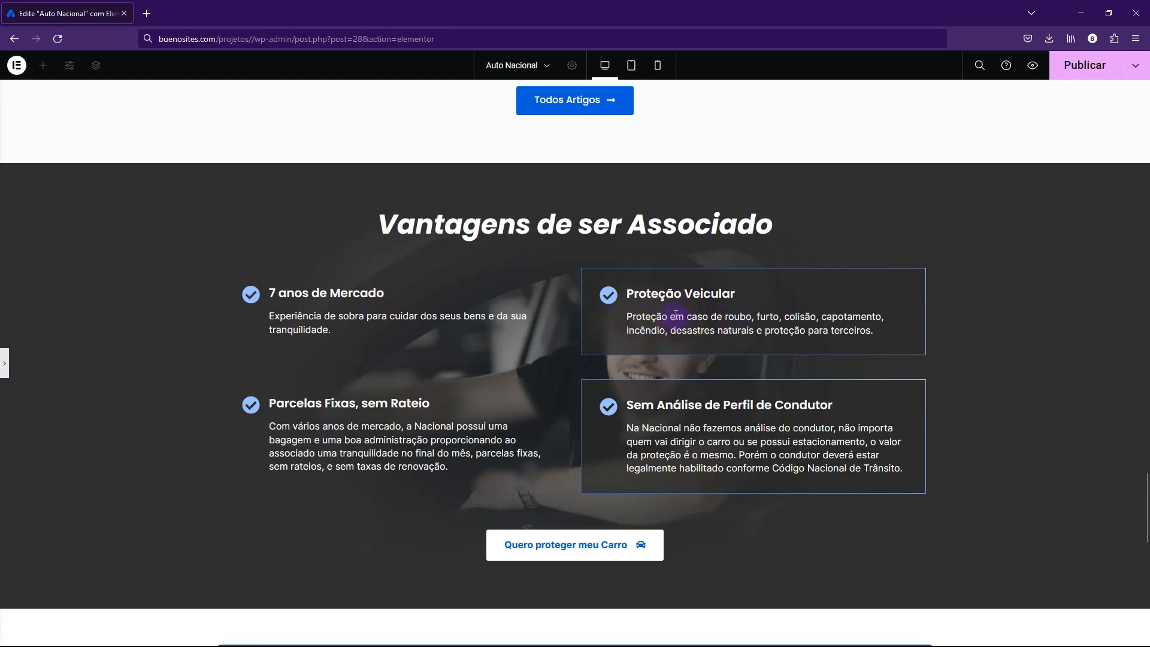
scroll(652, 326, up, 1)
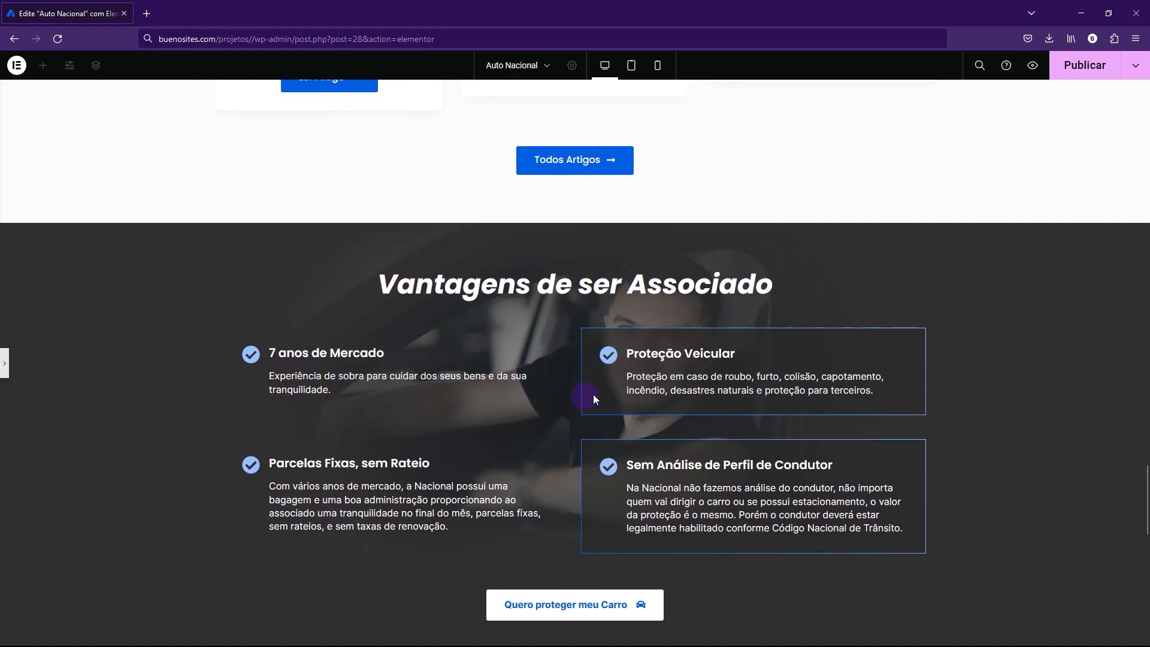
scroll(638, 341, up, 1)
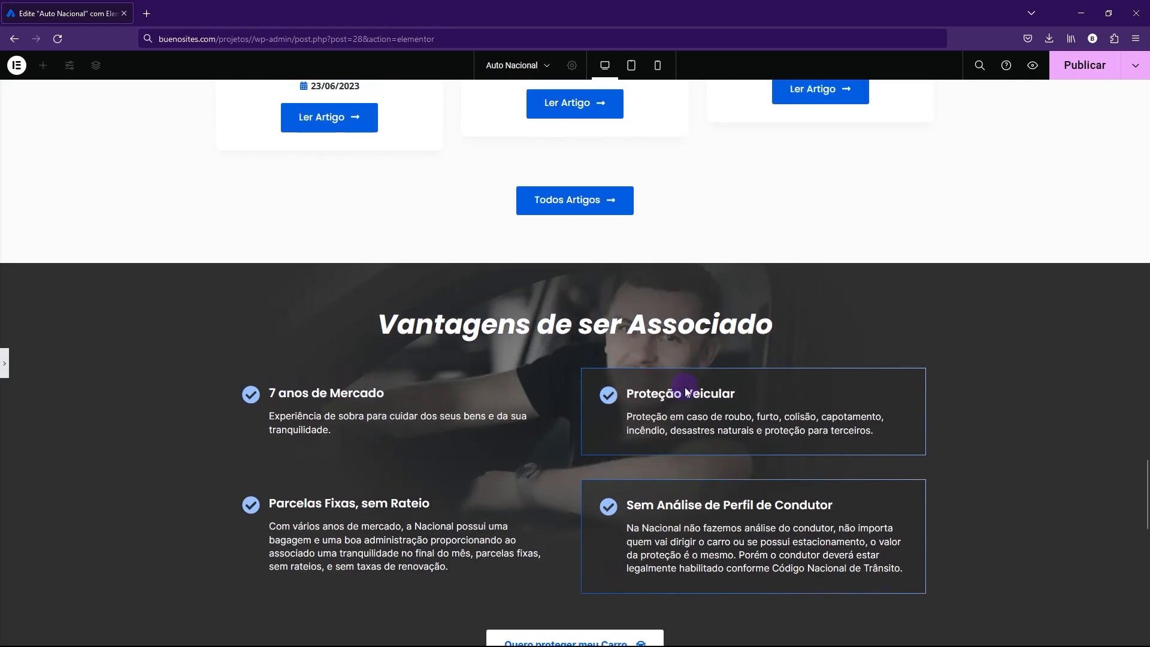
scroll(625, 398, down, 1)
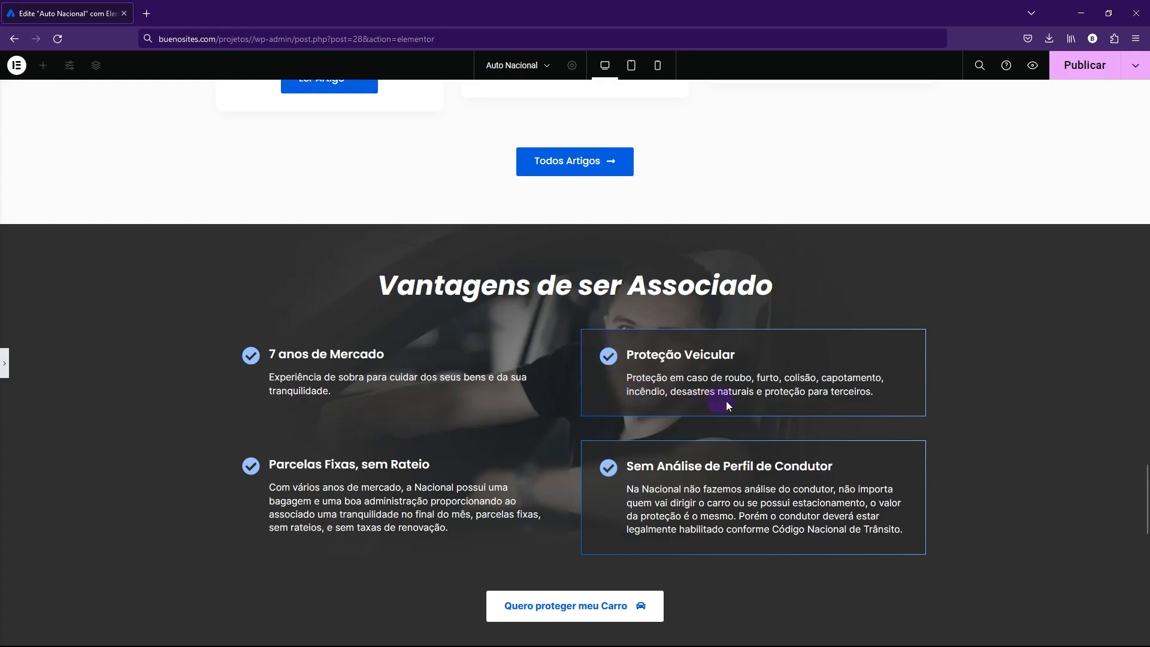
- Set the "7 anos de Mercado" icon box's normal background colour to #2A2A2A at full opacity
click(6, 371)
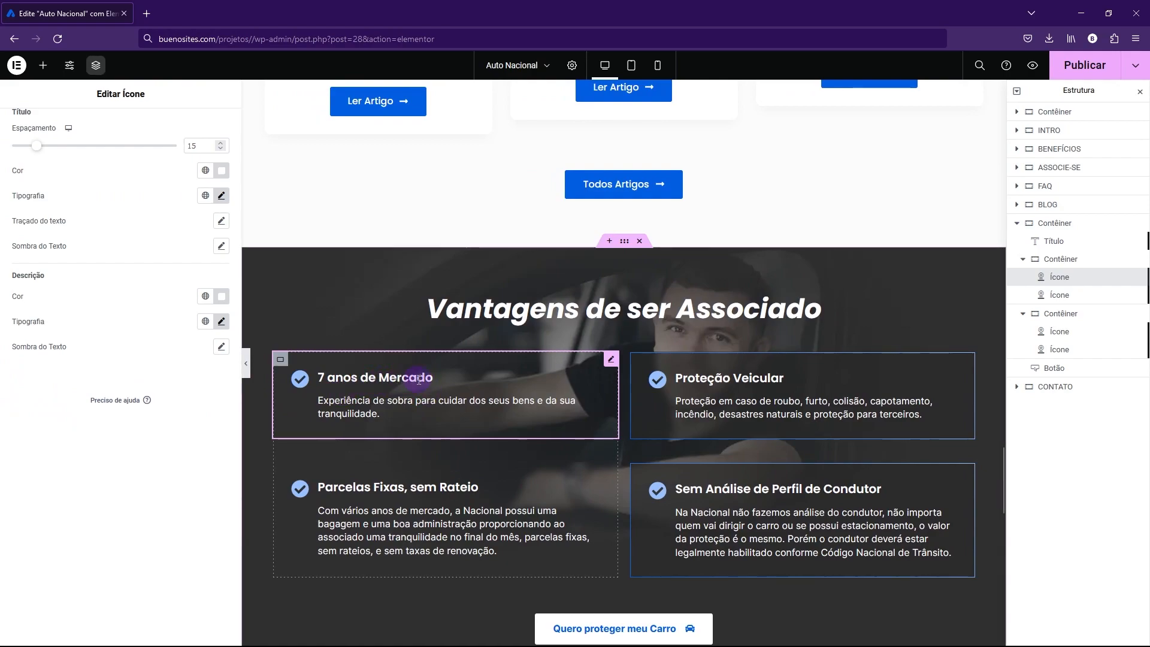
scroll(142, 357, up, 3)
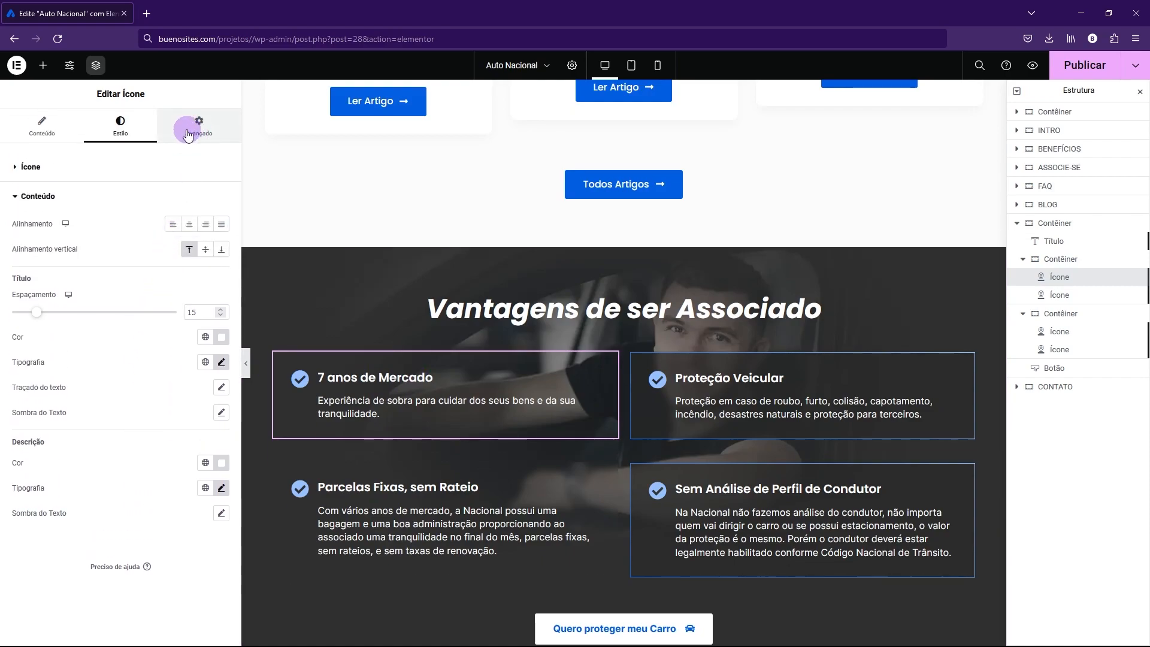
click(190, 136)
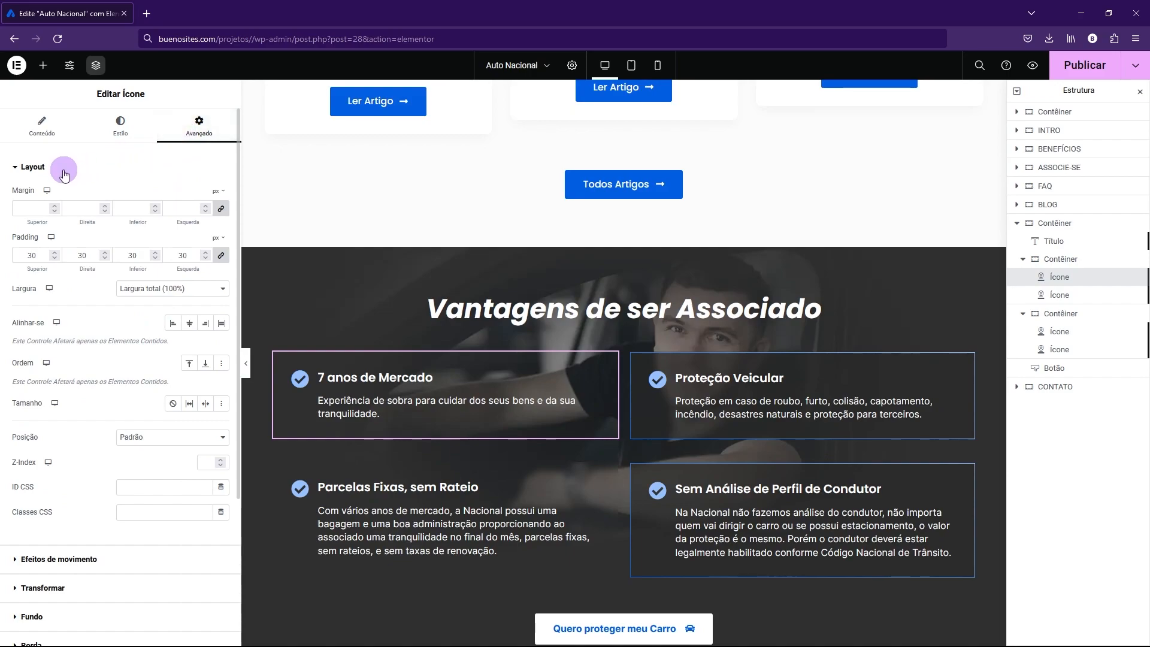
click(37, 170)
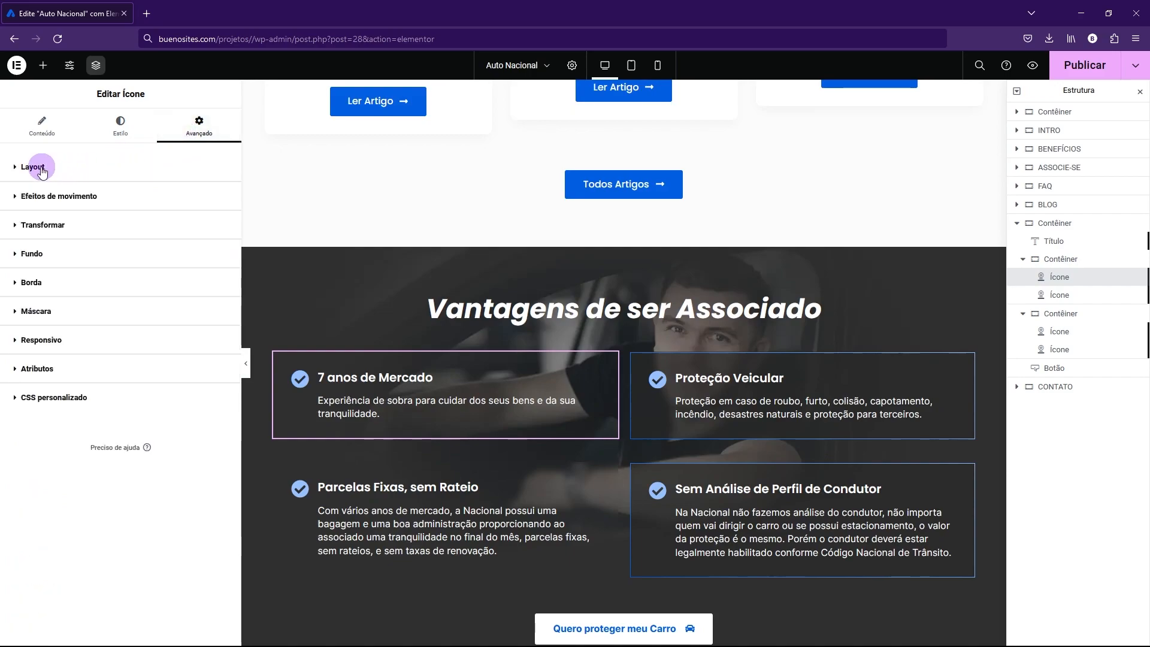
click(31, 255)
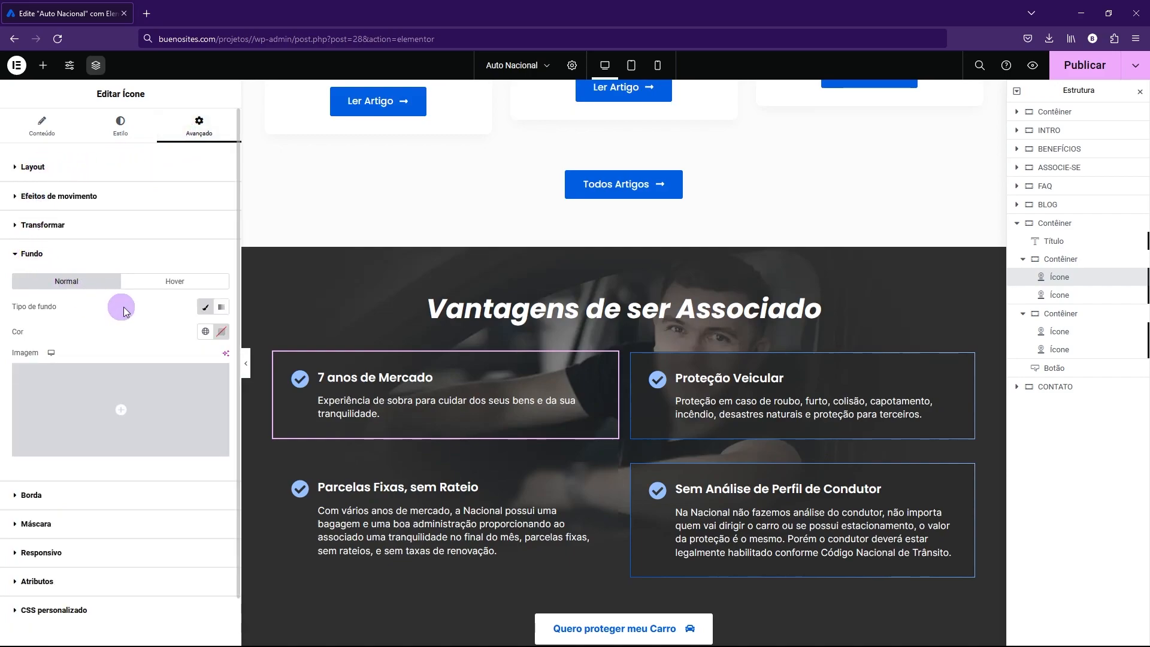
click(221, 332)
drag(220, 441, 134, 459)
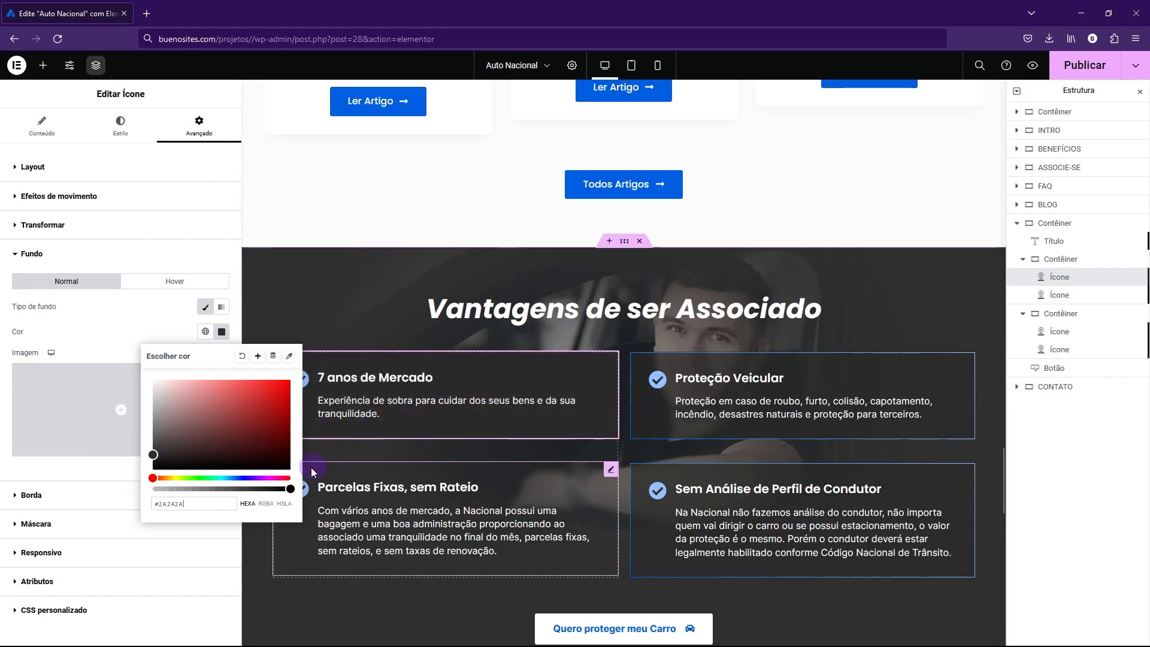
drag(291, 488, 248, 489)
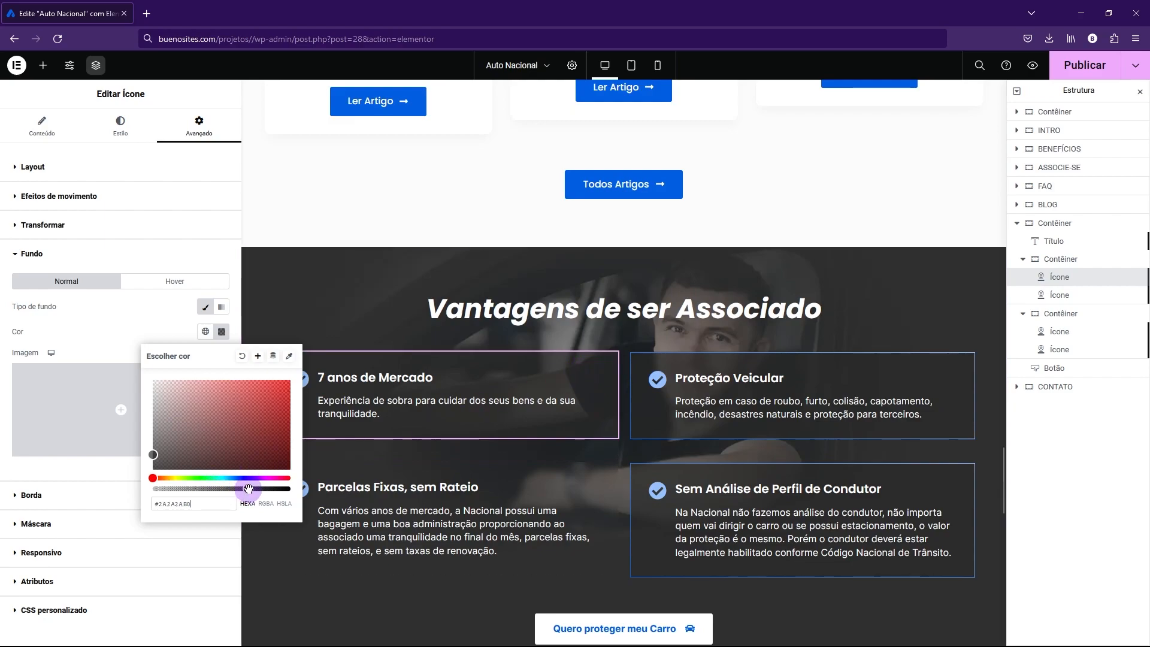
drag(248, 489, 294, 488)
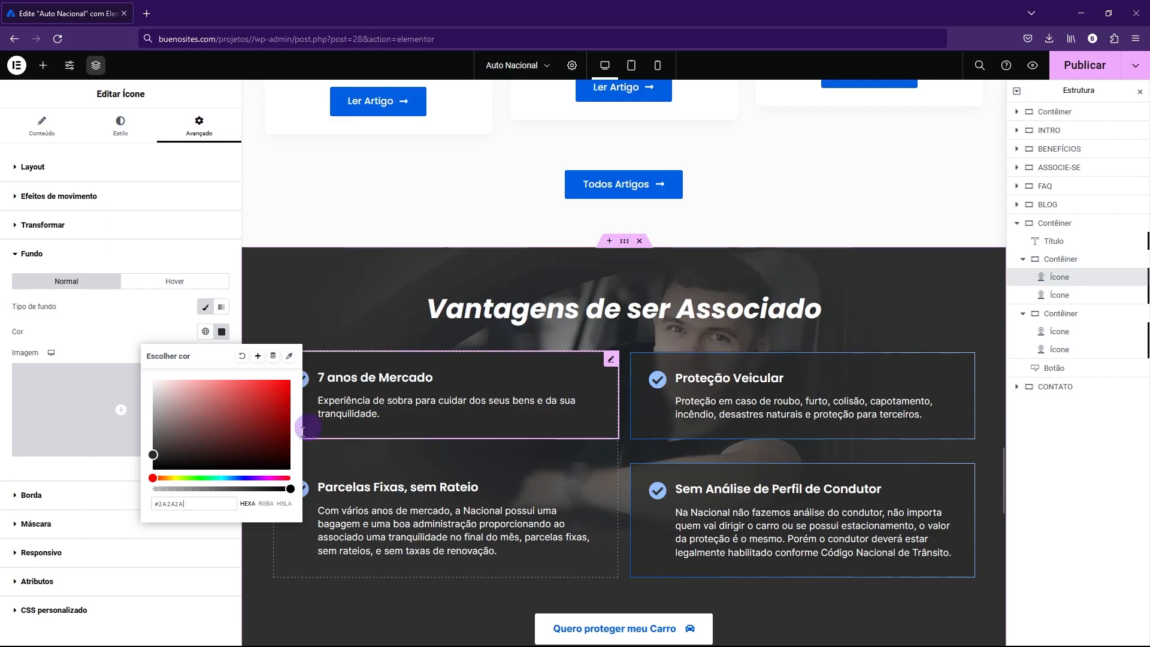
- Make the "7 anos de Mercado" box's background semi-transparent with #2A2A2ABD, and look over its border settings
drag(291, 488, 255, 490)
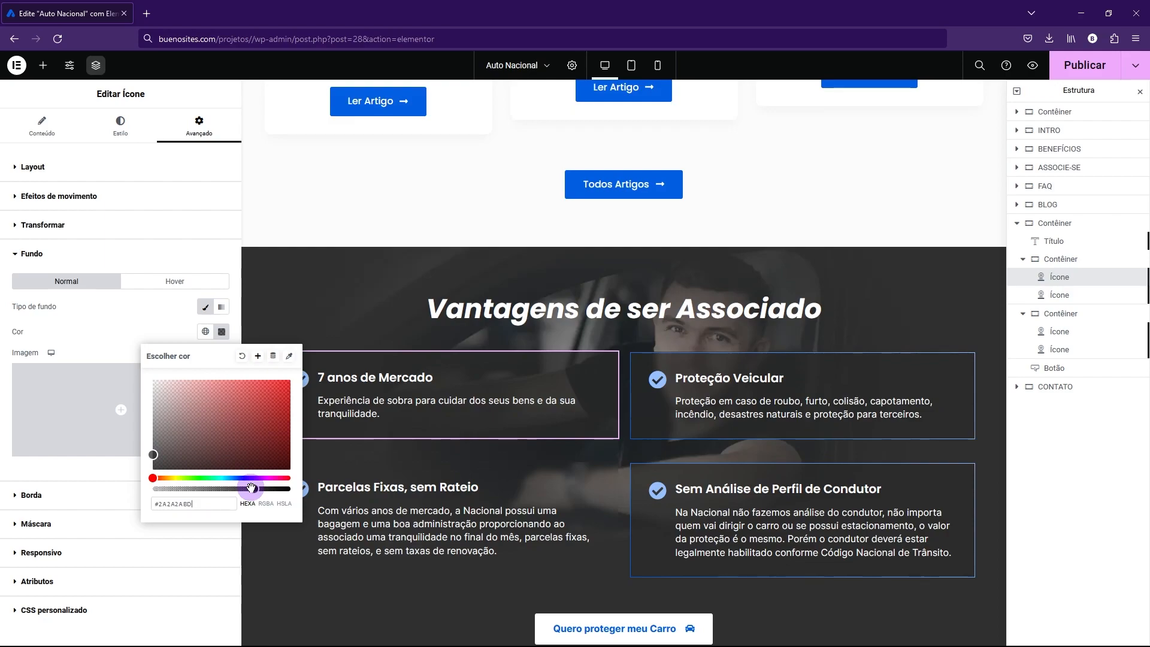
click(43, 257)
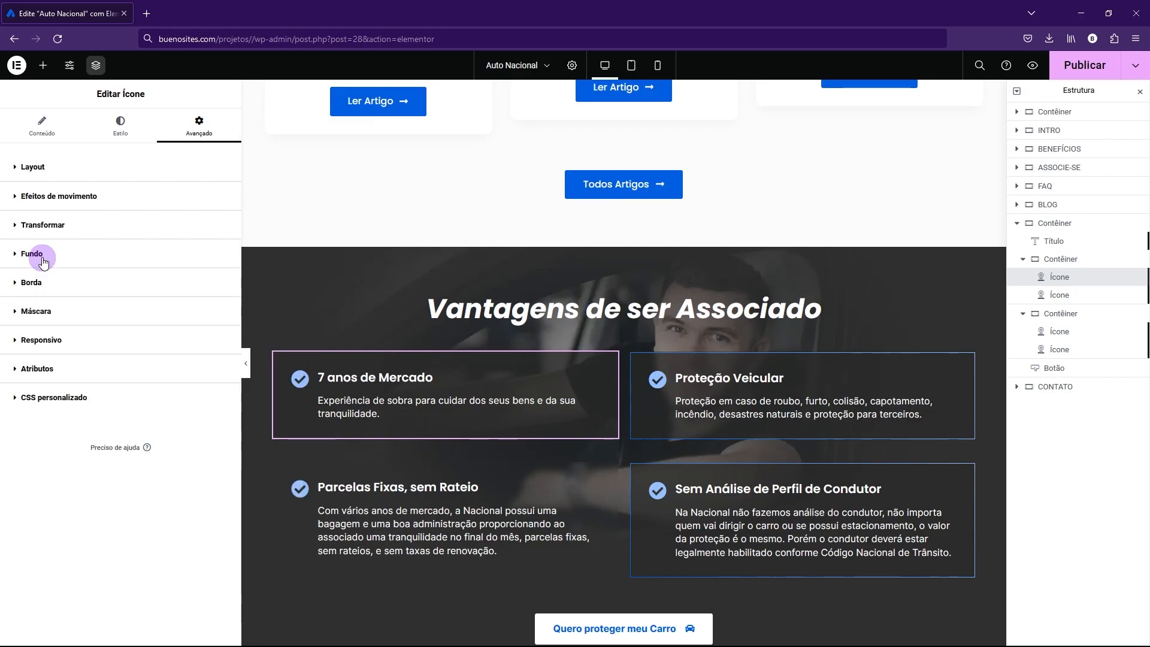
click(37, 283)
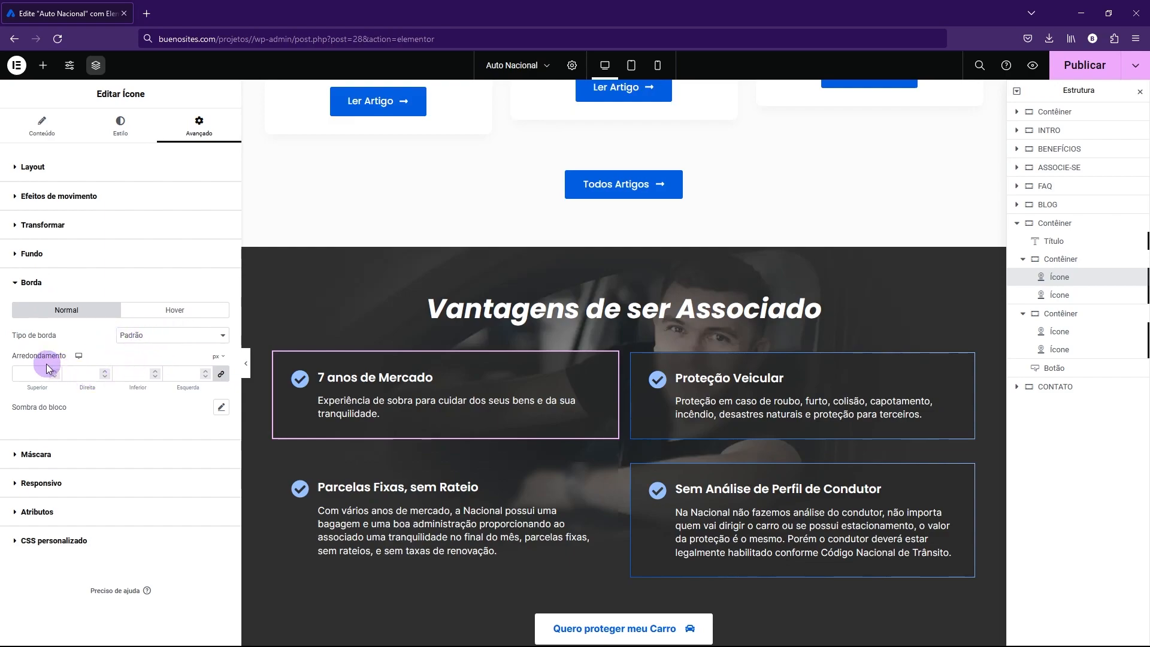
click(62, 286)
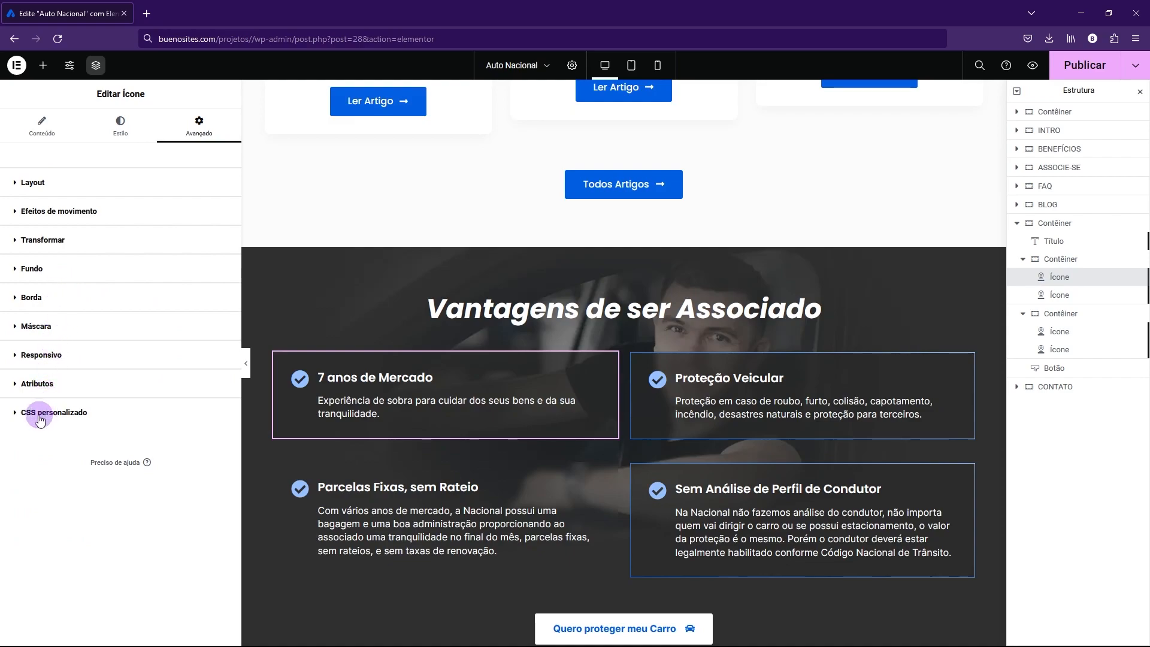
- Copy the complete "selector .elementor-widget-container" rule from Notepad into the "7 anos de Mercado" box's custom CSS
click(70, 419)
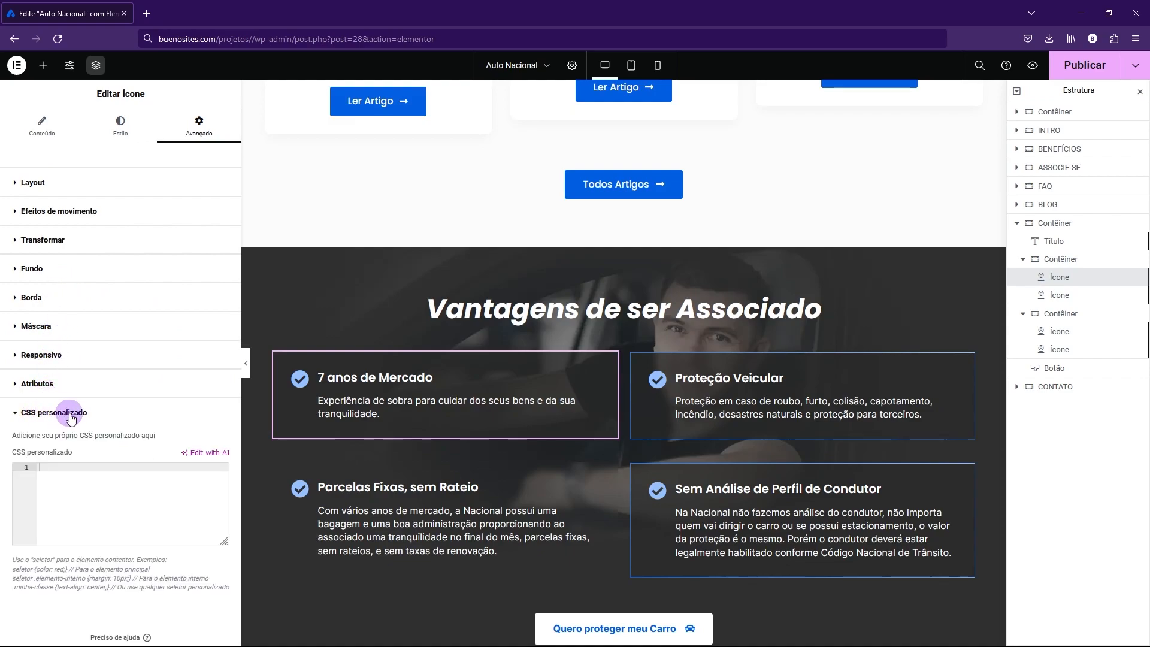
scroll(75, 413, down, 1)
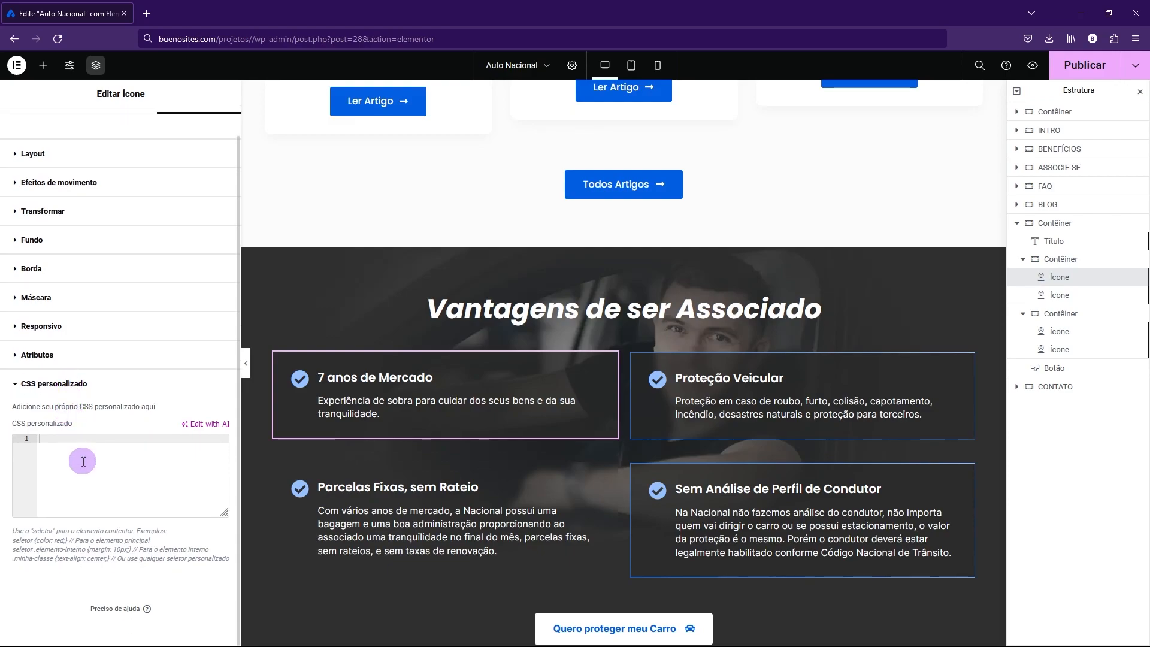
mouse_move(815, 641)
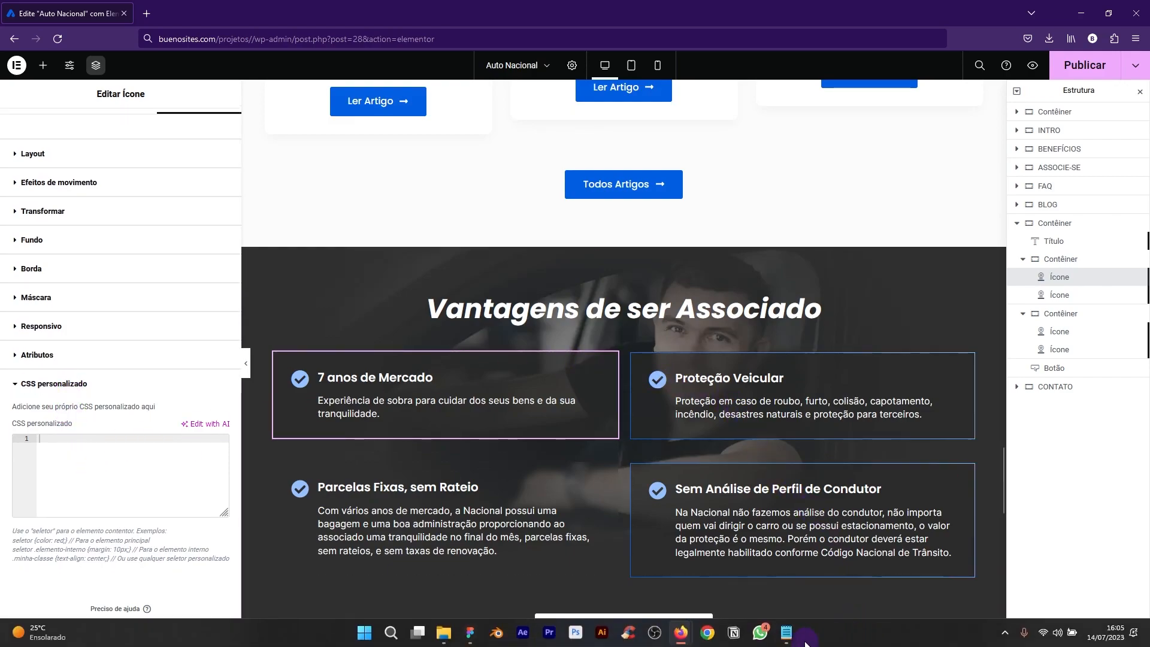
click(796, 575)
drag(908, 239, 802, 136)
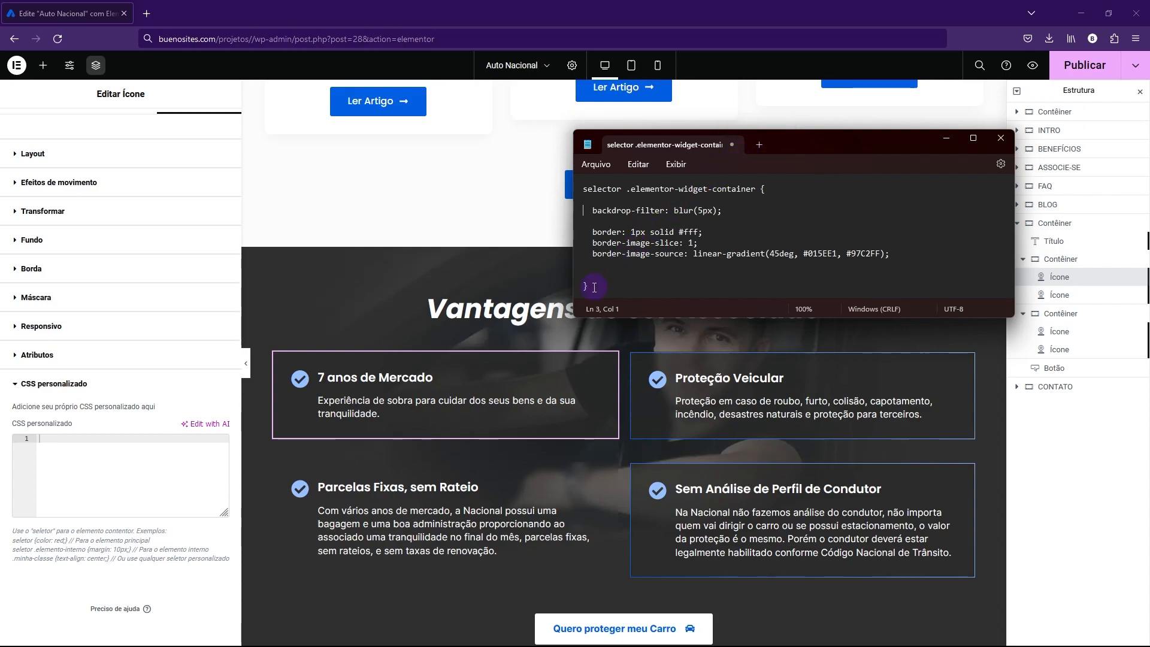
drag(594, 288, 584, 190)
key(ctrl+c)
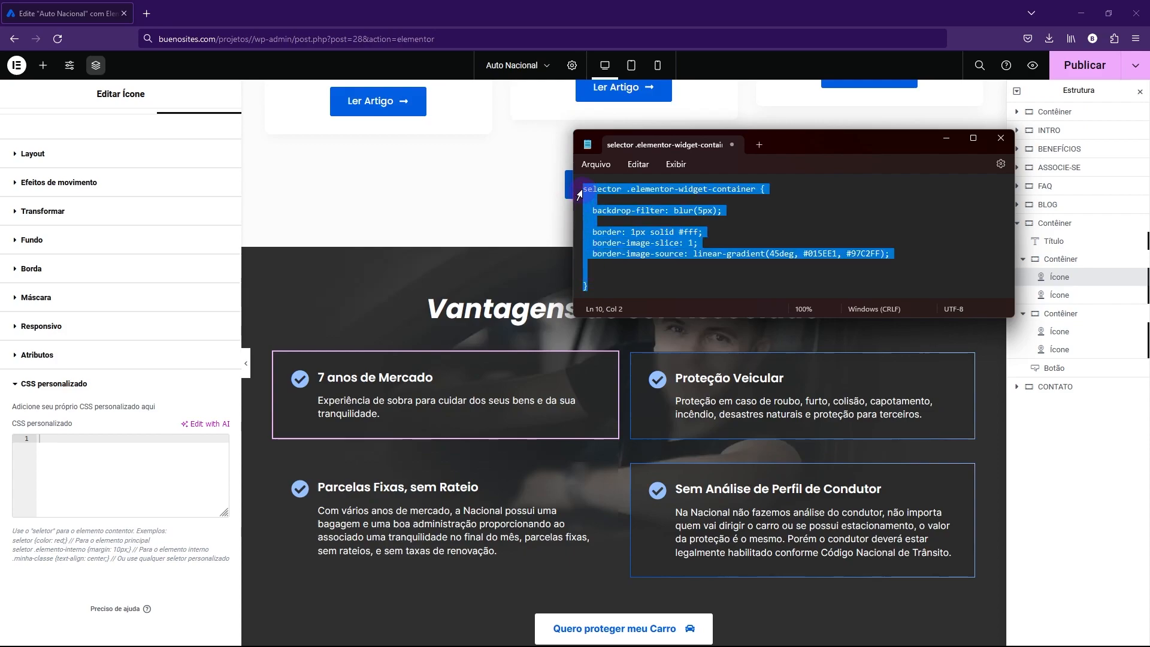
click(119, 454)
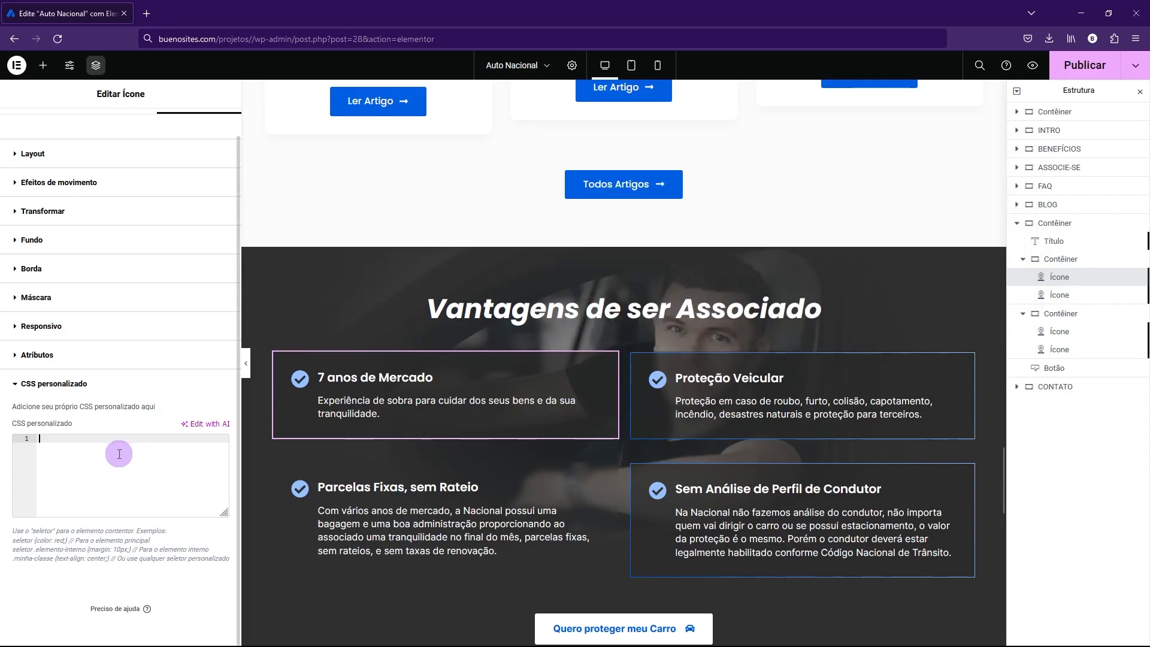
key(ctrl+v)
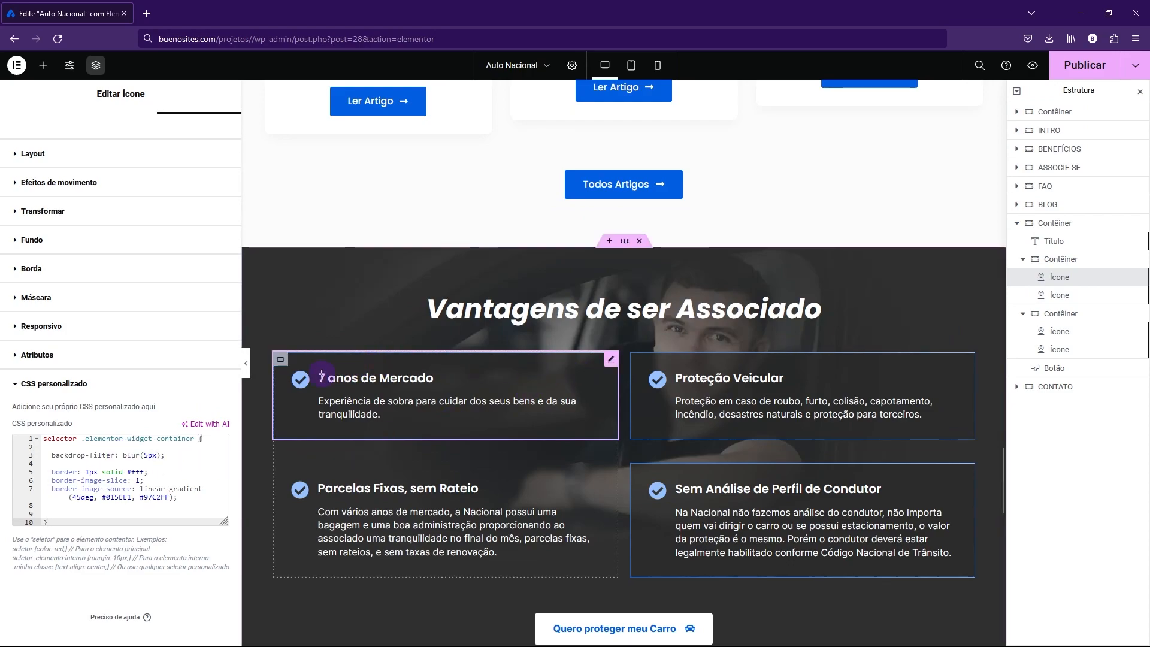
- Compare the "7 anos de Mercado" box with its neighbours, and examine the CSS rule's selector in a wider editing panel
click(245, 366)
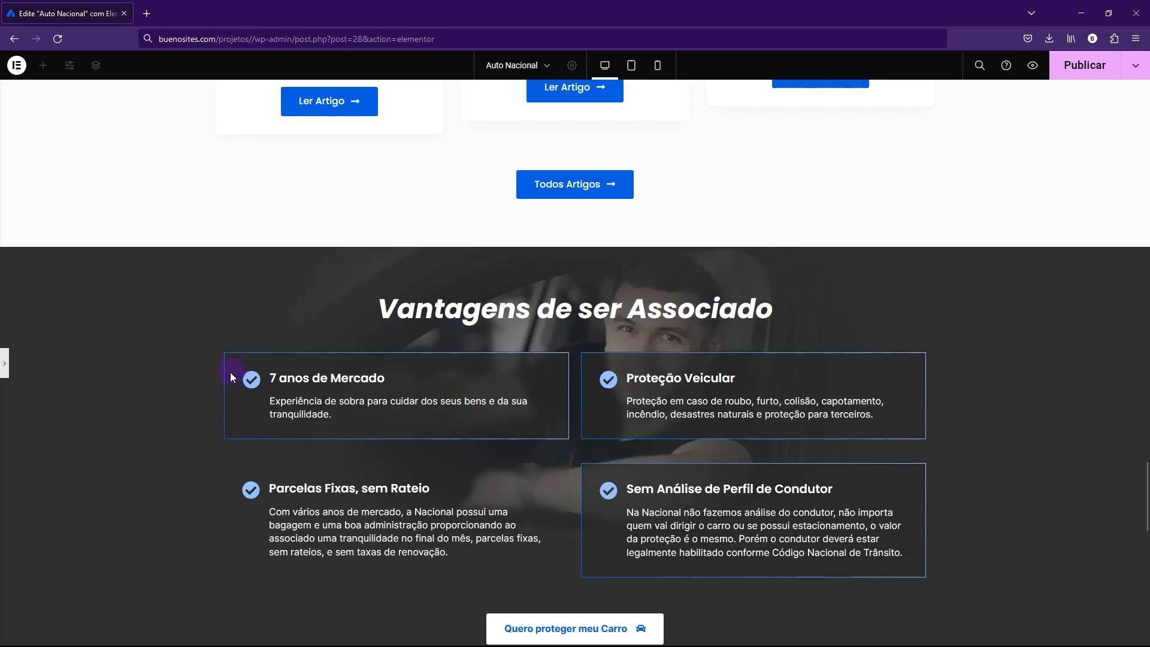
click(7, 367)
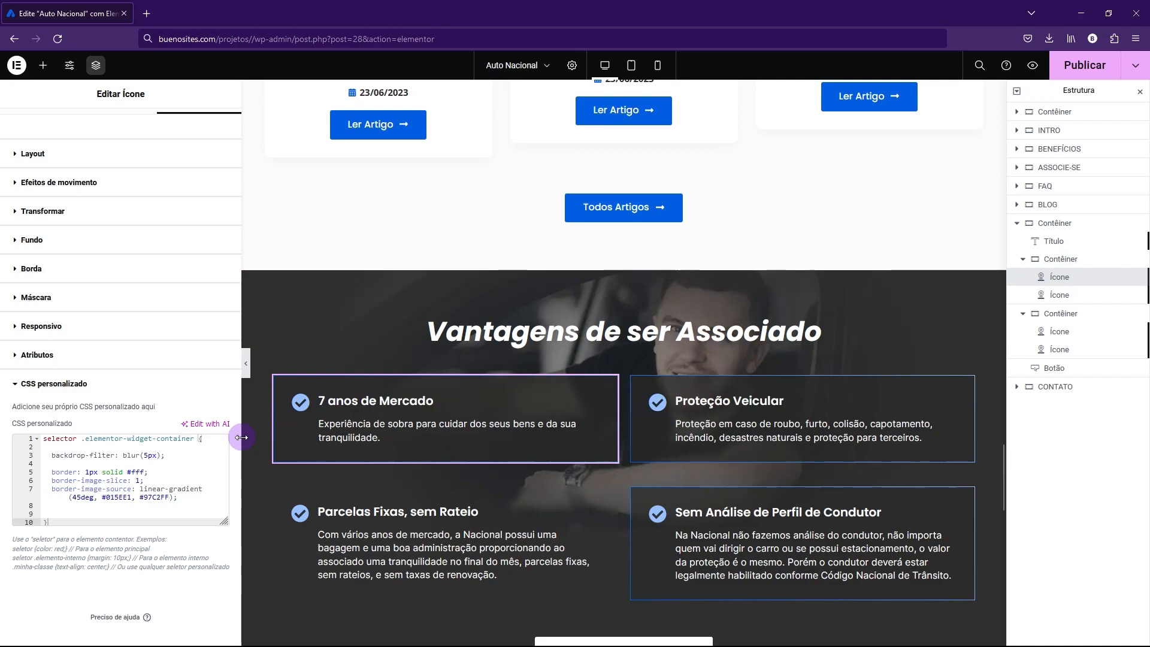
drag(241, 437, 353, 443)
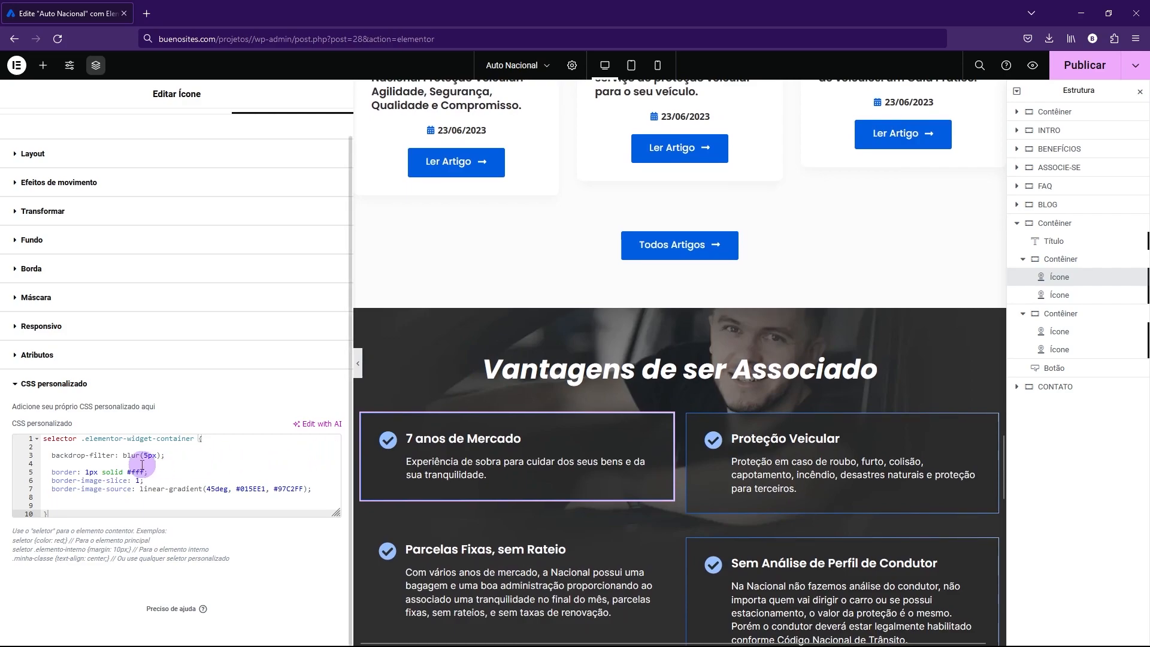
double_click(44, 440)
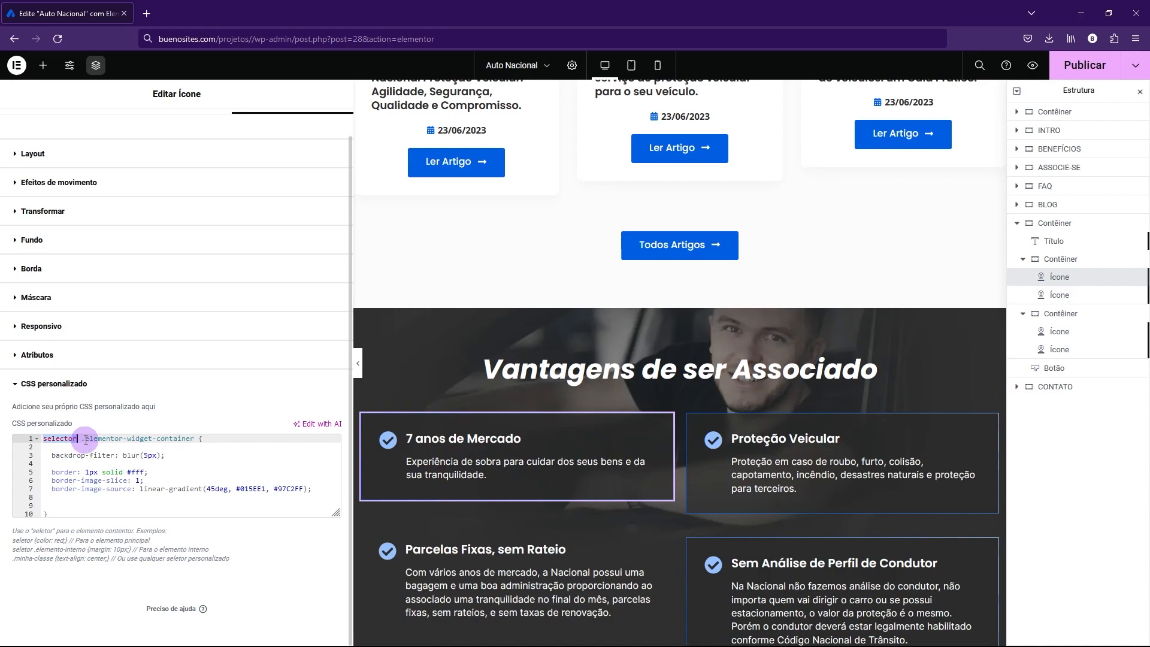
drag(83, 439, 195, 440)
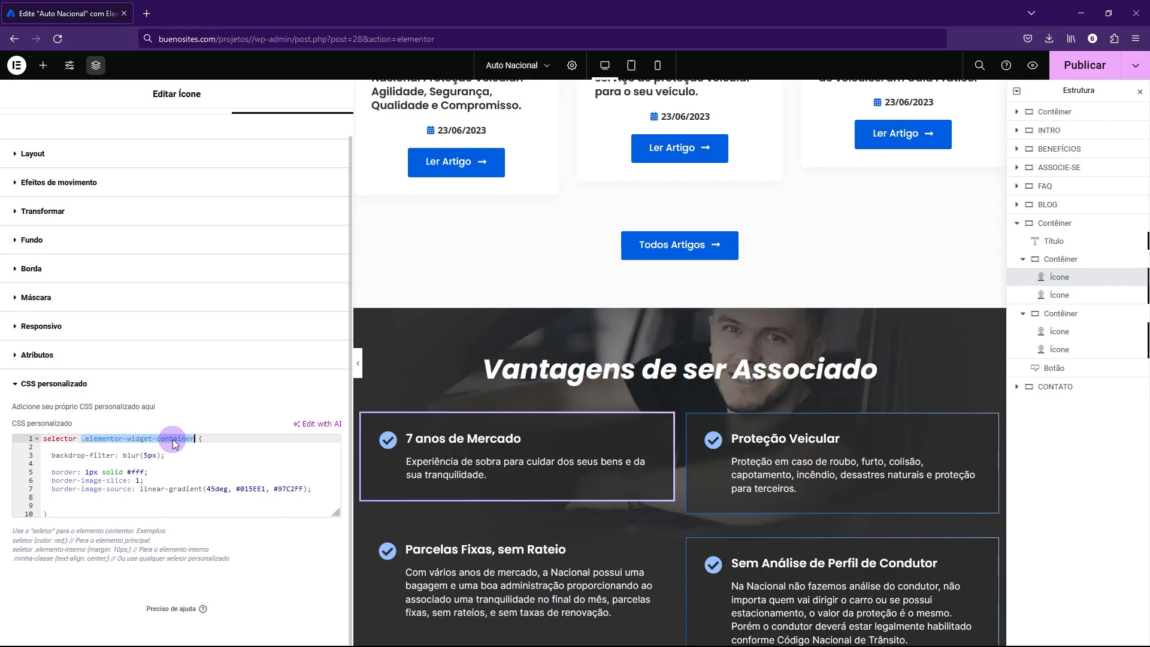
- Inspect the "7 anos de Mercado" box with the browser's developer tools to identify its container's class name, and return to the widget's settings
click(358, 366)
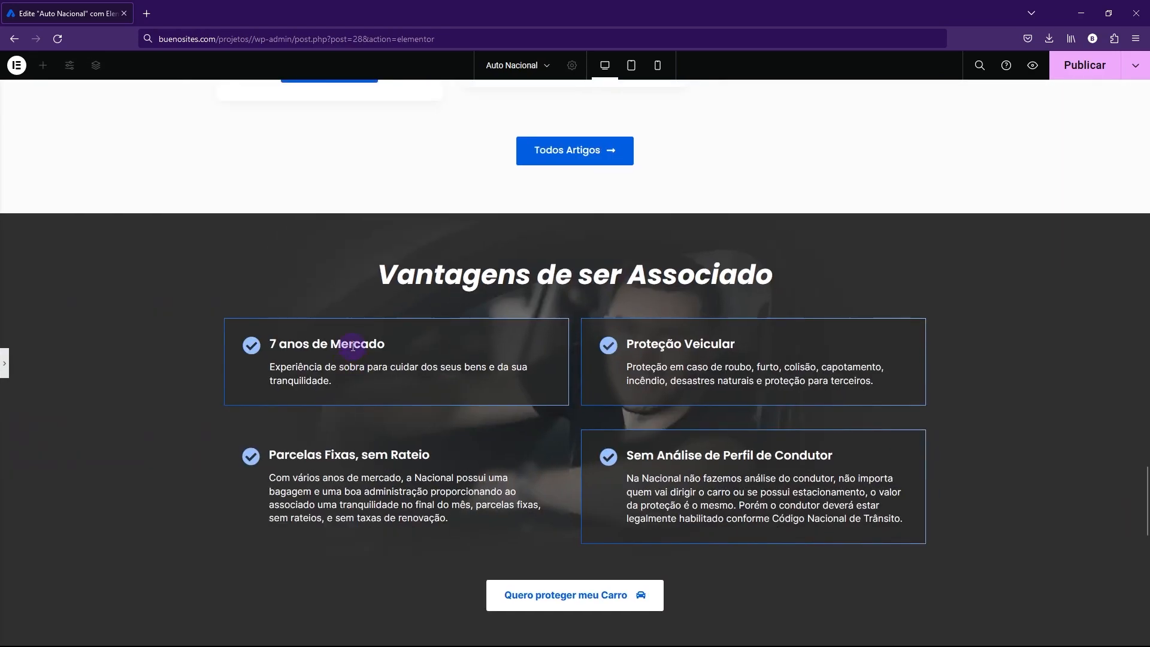
right_click(353, 345)
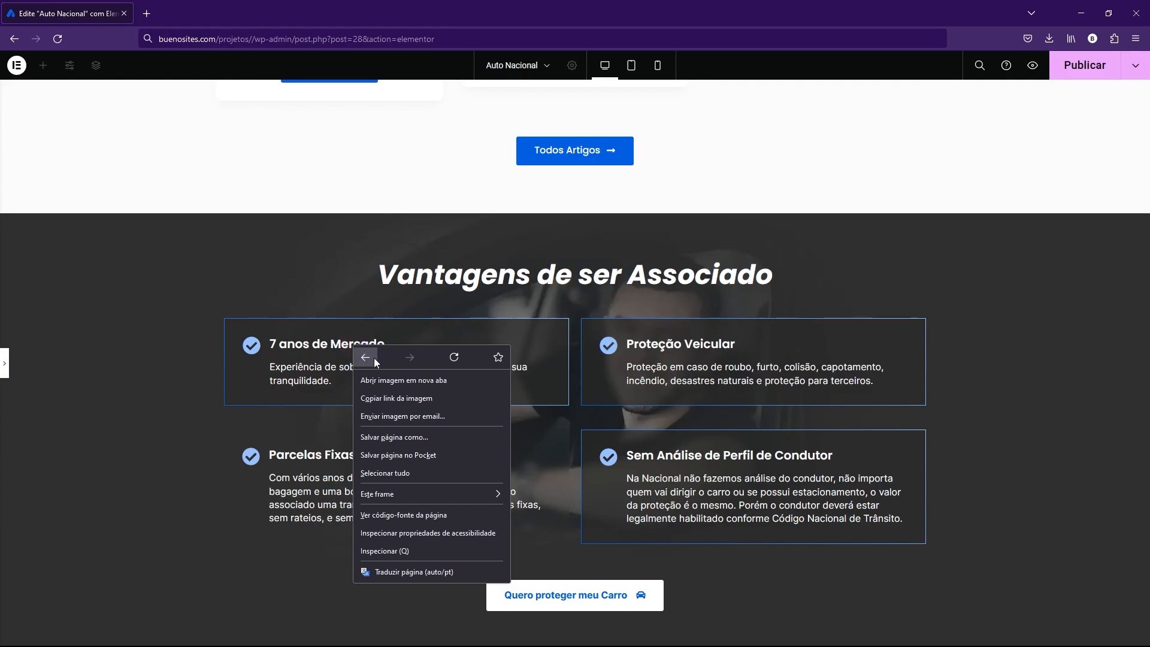
click(376, 551)
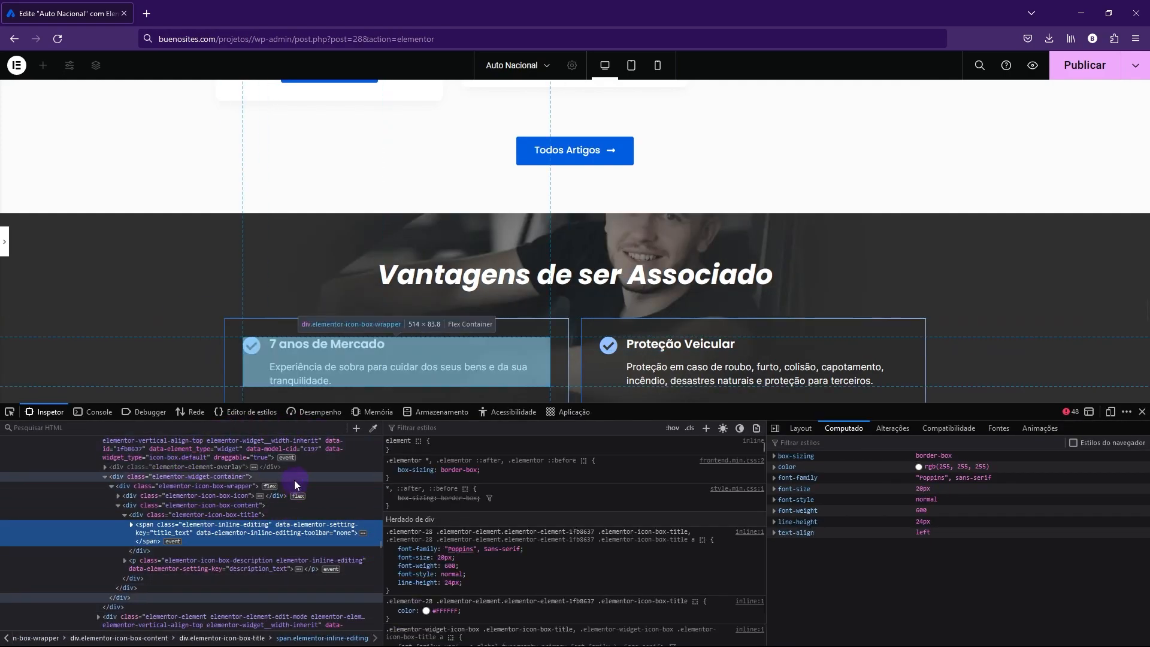
scroll(185, 314, down, 2)
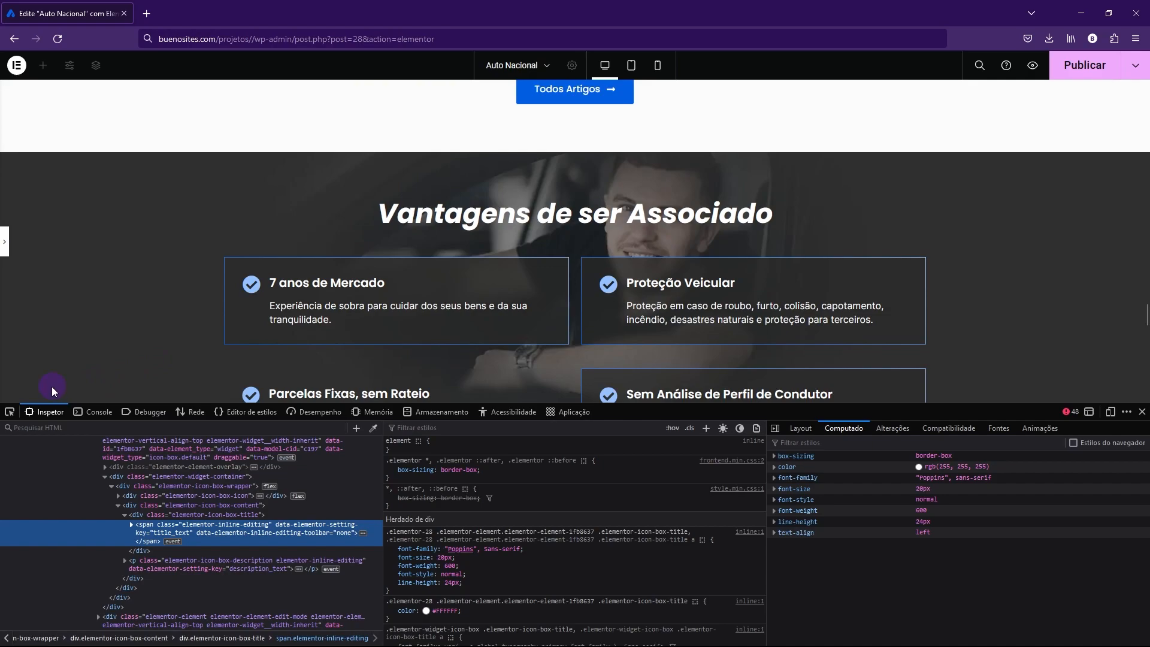
click(10, 413)
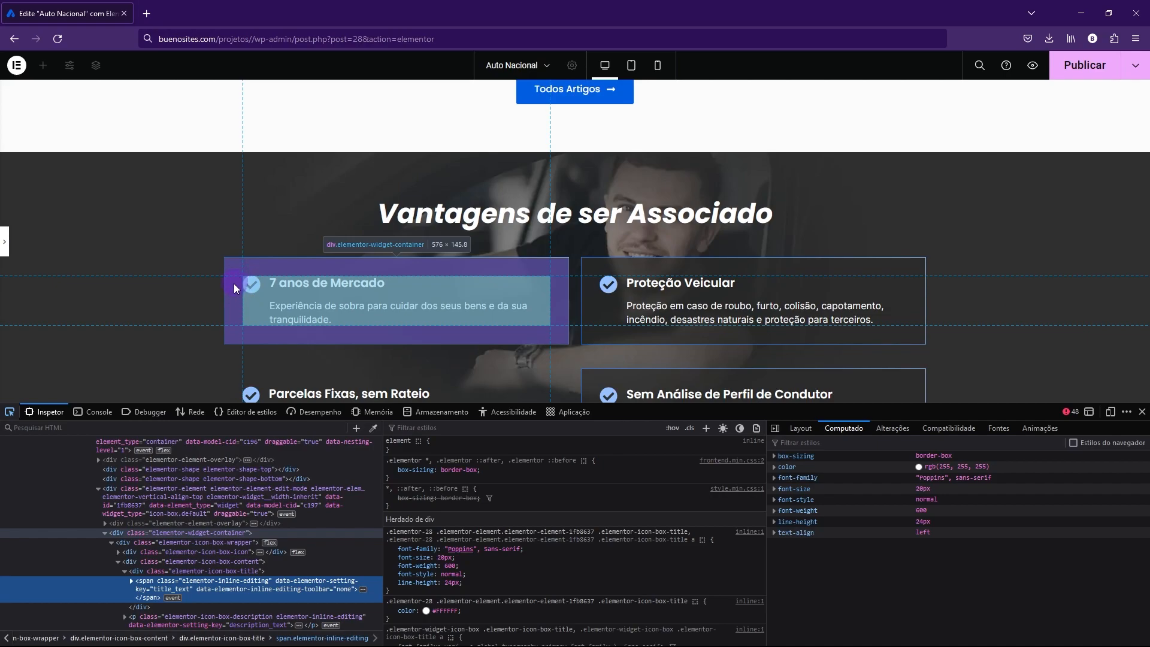
click(232, 283)
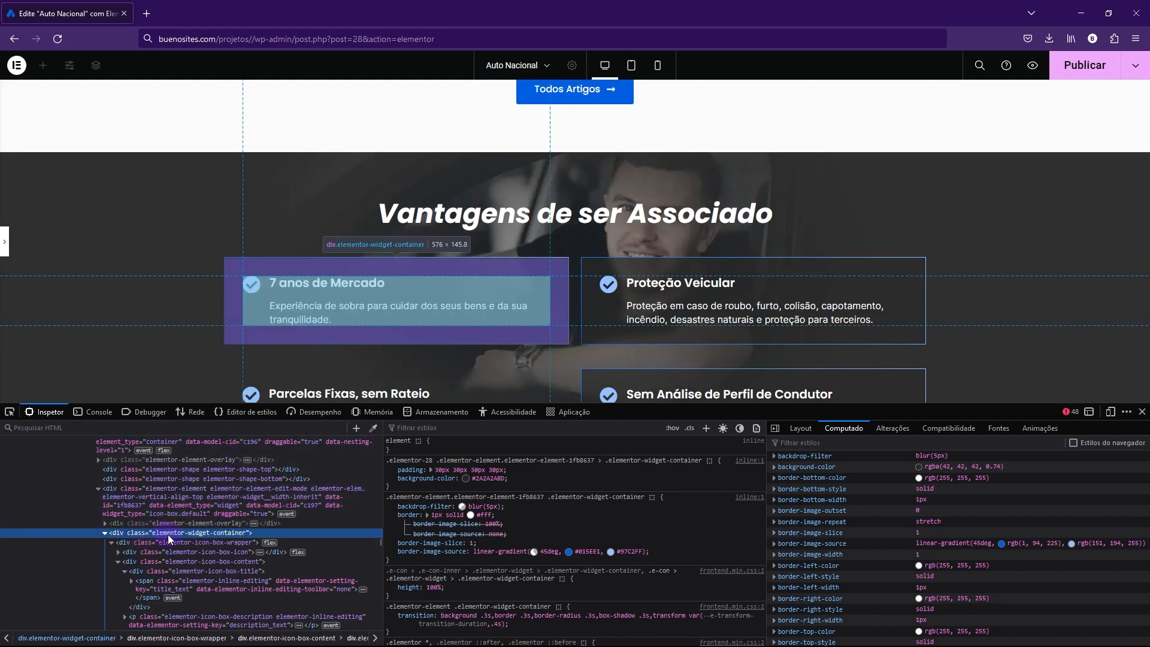
double_click(225, 534)
click(1142, 411)
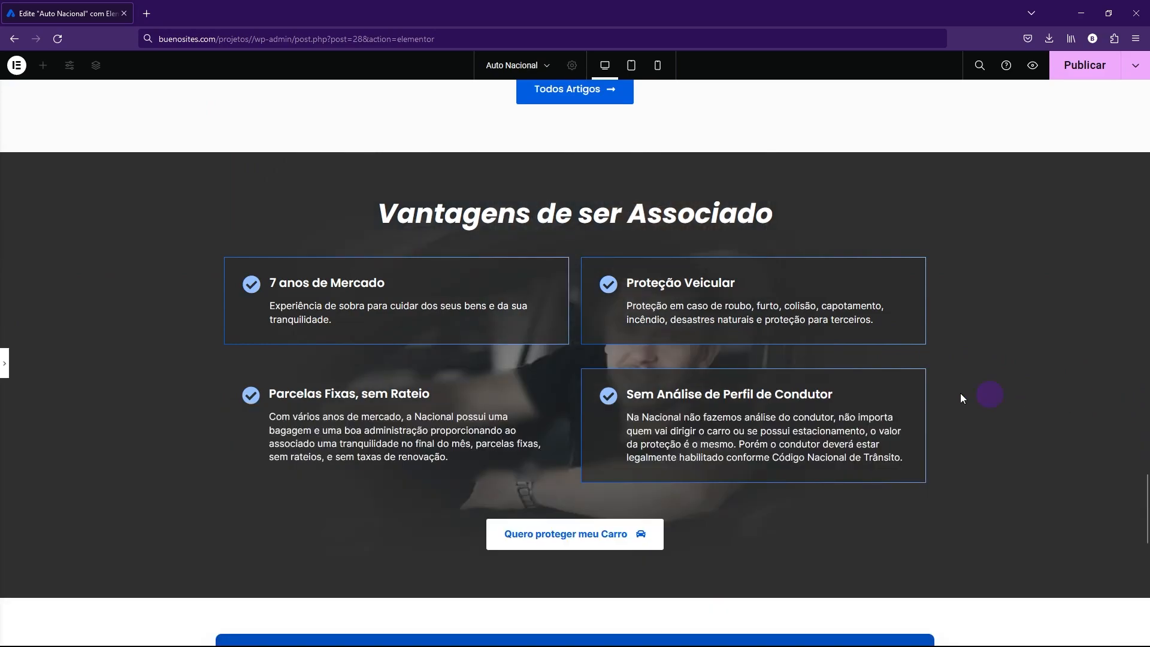
click(4, 368)
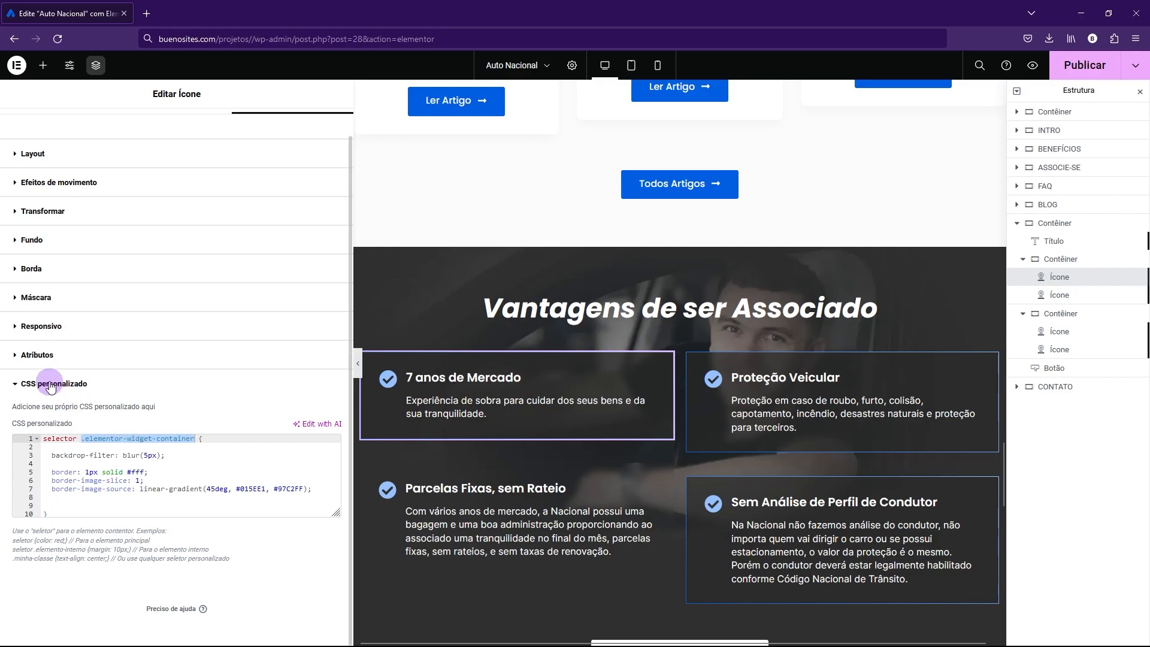
right_click(91, 439)
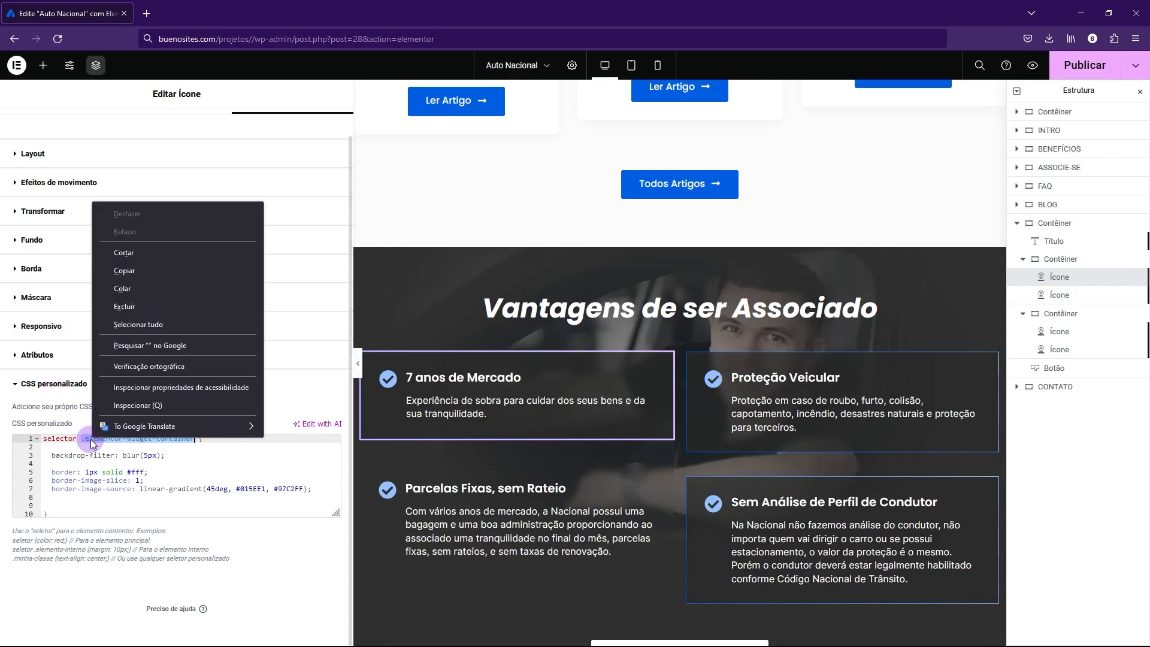
click(122, 288)
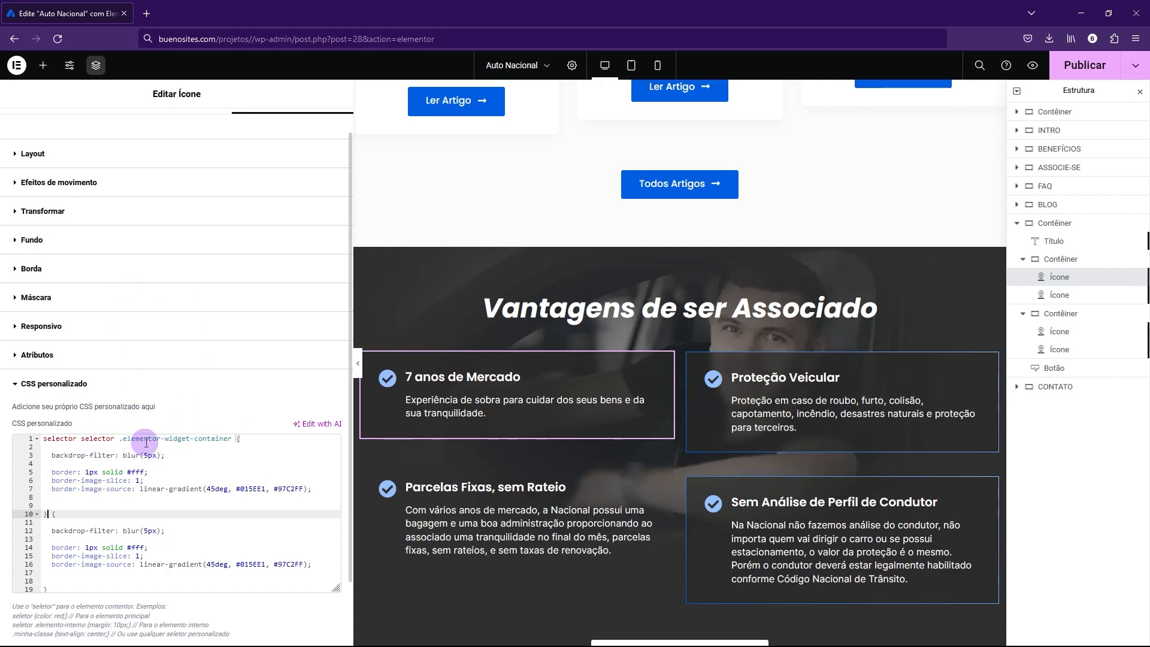
key(ctrl+z)
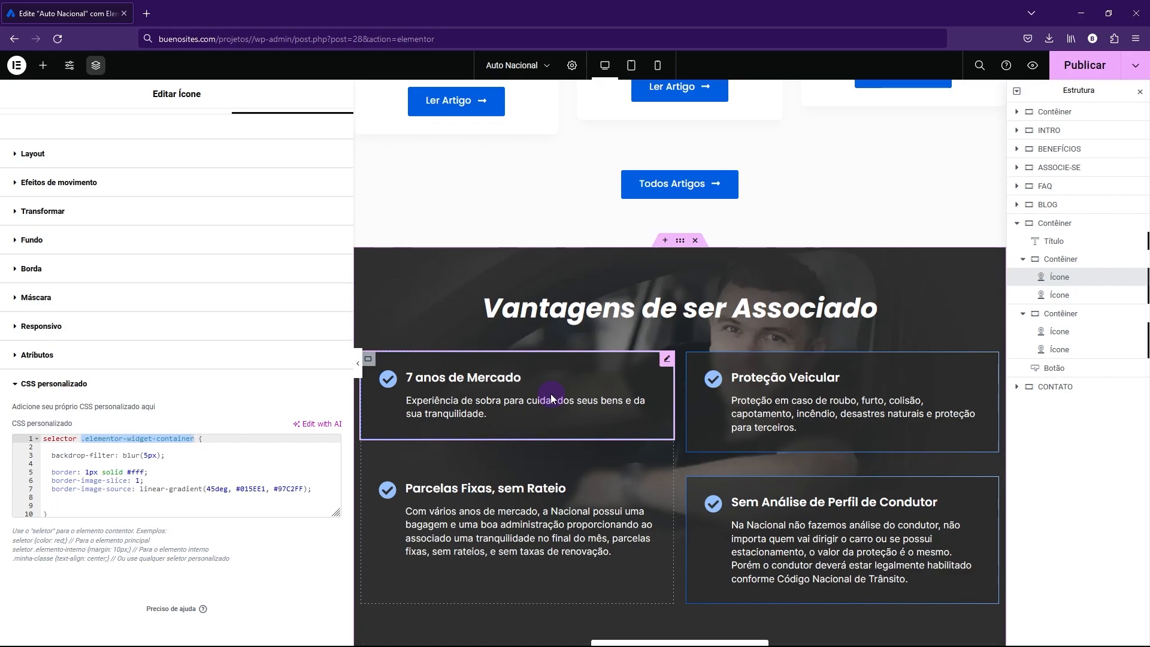
- Test the CSS rule's backdrop-filter blur at 1px and 10px, and return it to 5px
click(52, 456)
drag(52, 456, 166, 467)
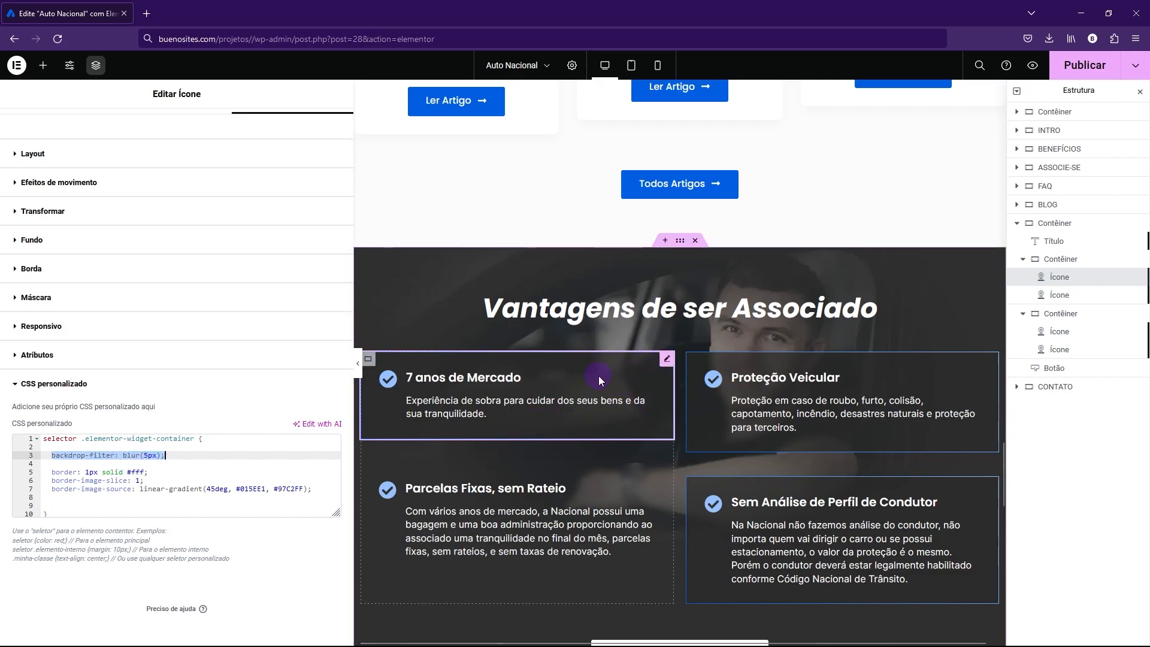
click(147, 455)
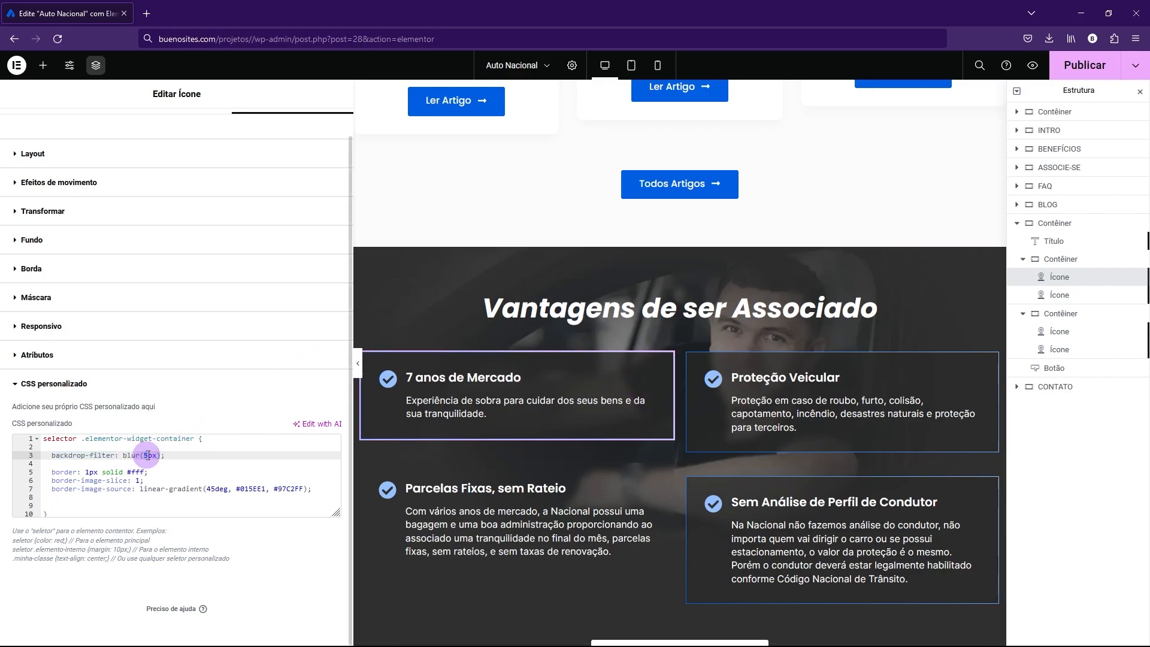
key(Delete)
text(1)
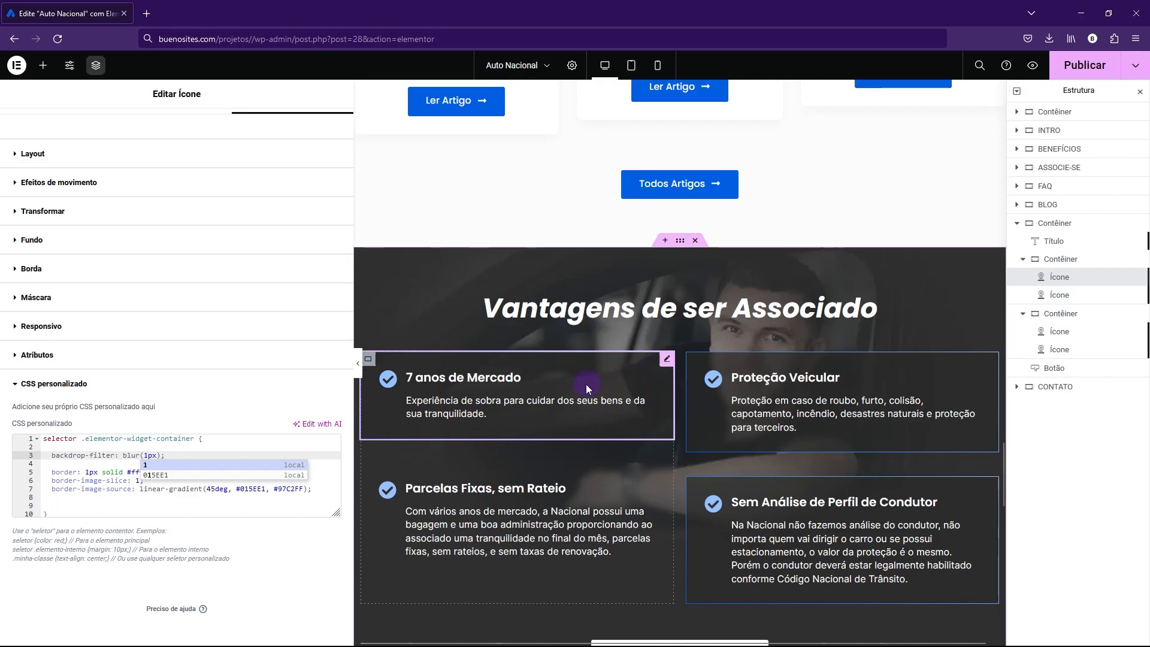
click(147, 455)
text(0)
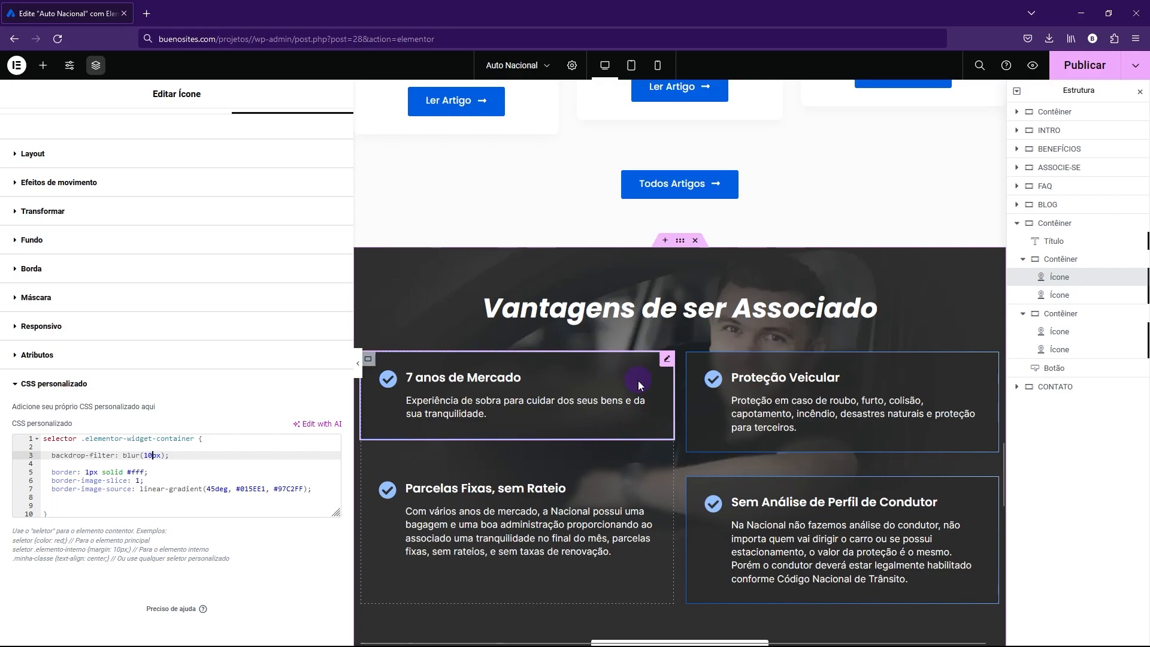
drag(144, 456, 153, 456)
text(5)
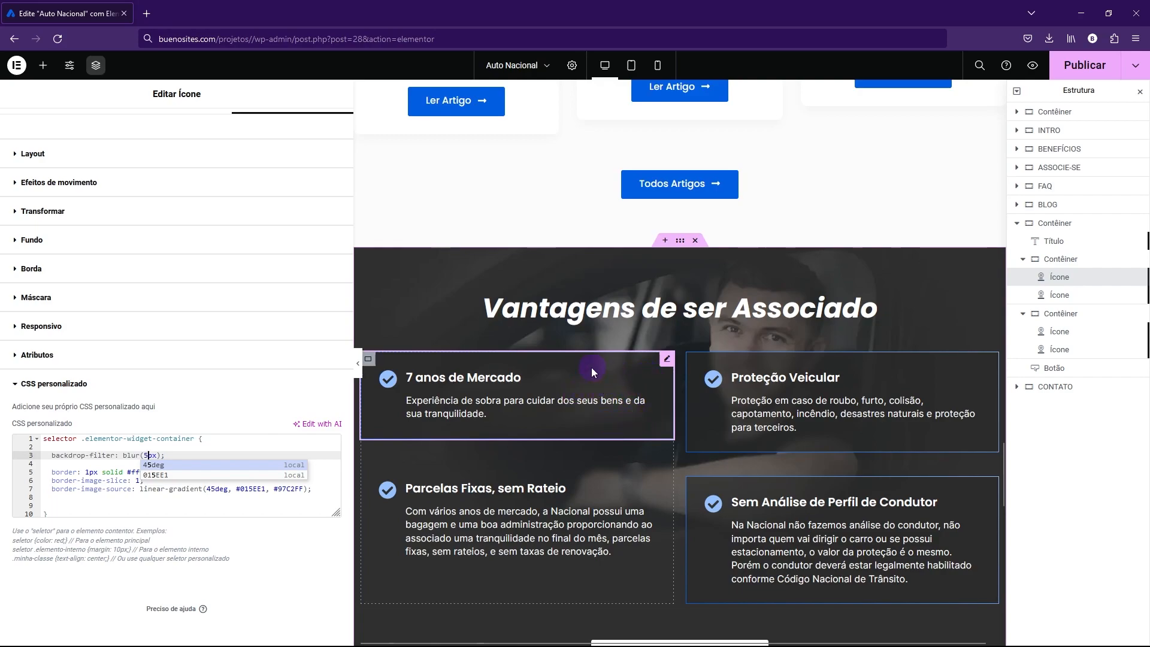
- Examine the border property's width, style and colour values in the custom CSS rule
click(52, 455)
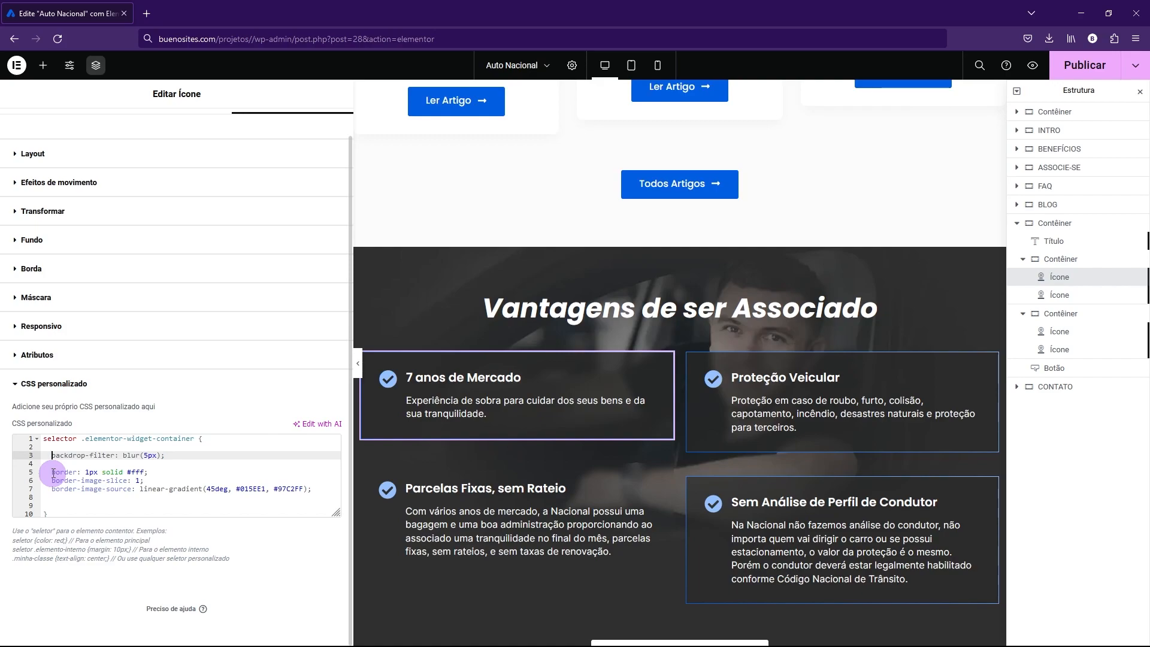
drag(53, 473, 82, 470)
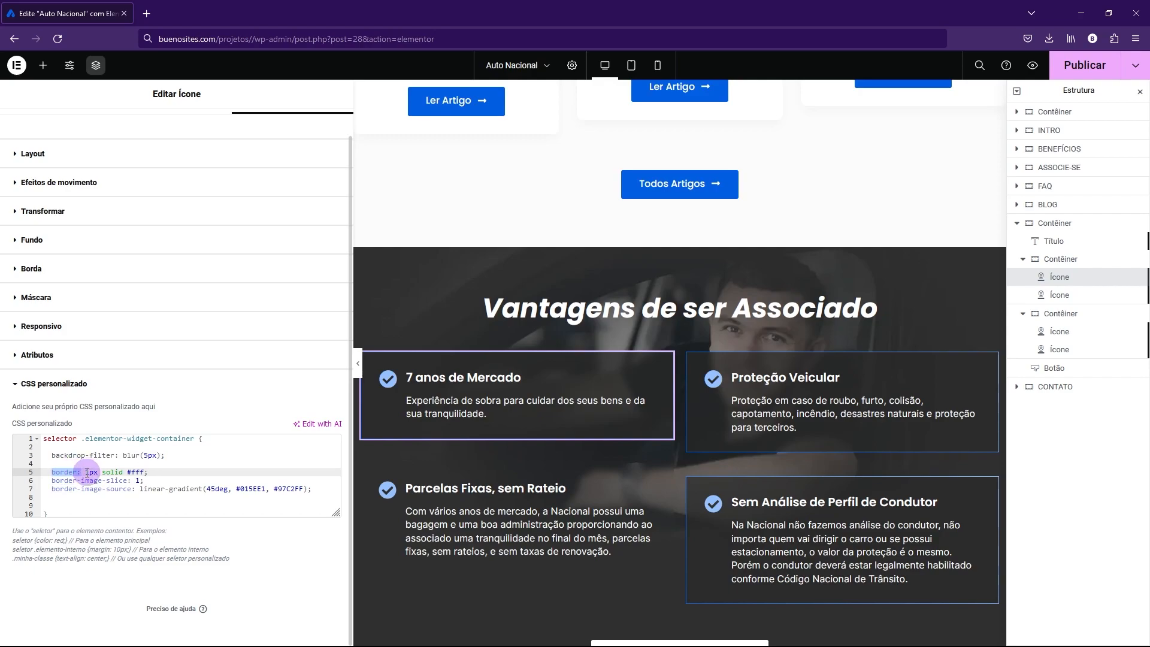
drag(86, 472, 144, 471)
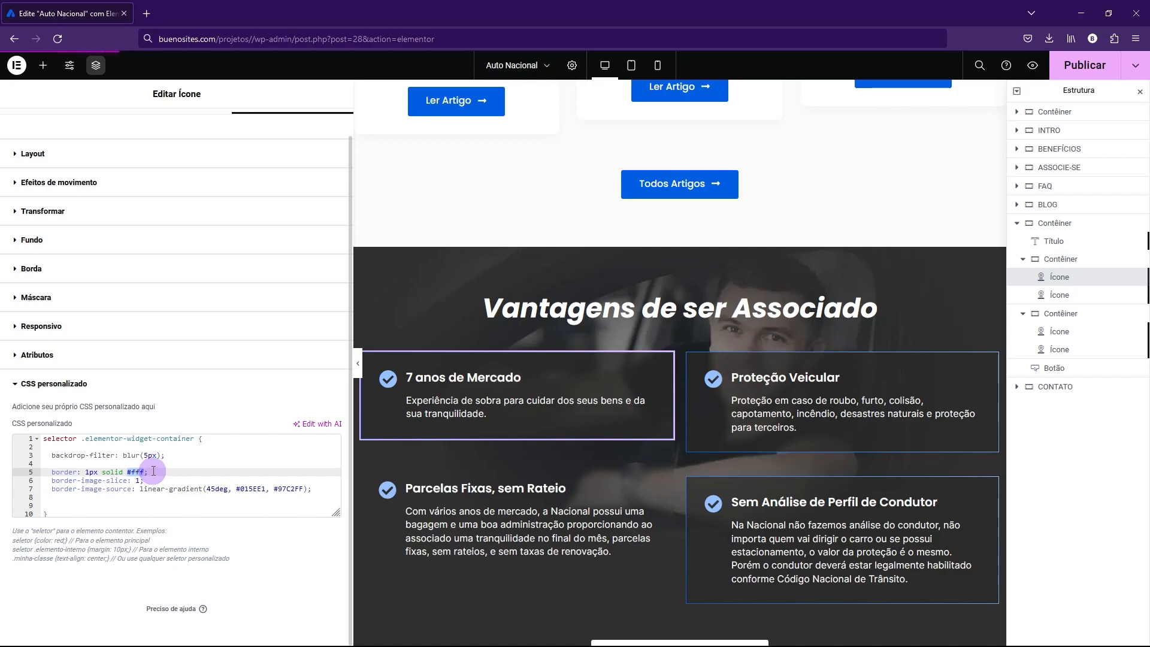
- Examine the border's width and colour values and the border-image-slice line in the custom CSS rule
double_click(92, 471)
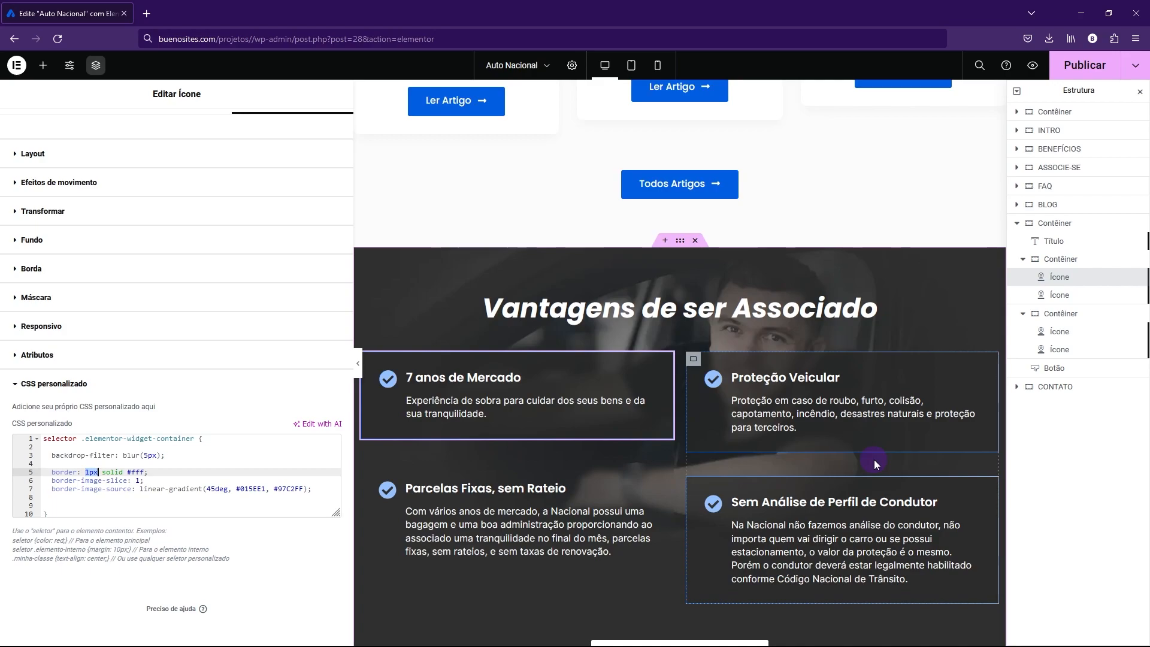
drag(144, 470, 130, 470)
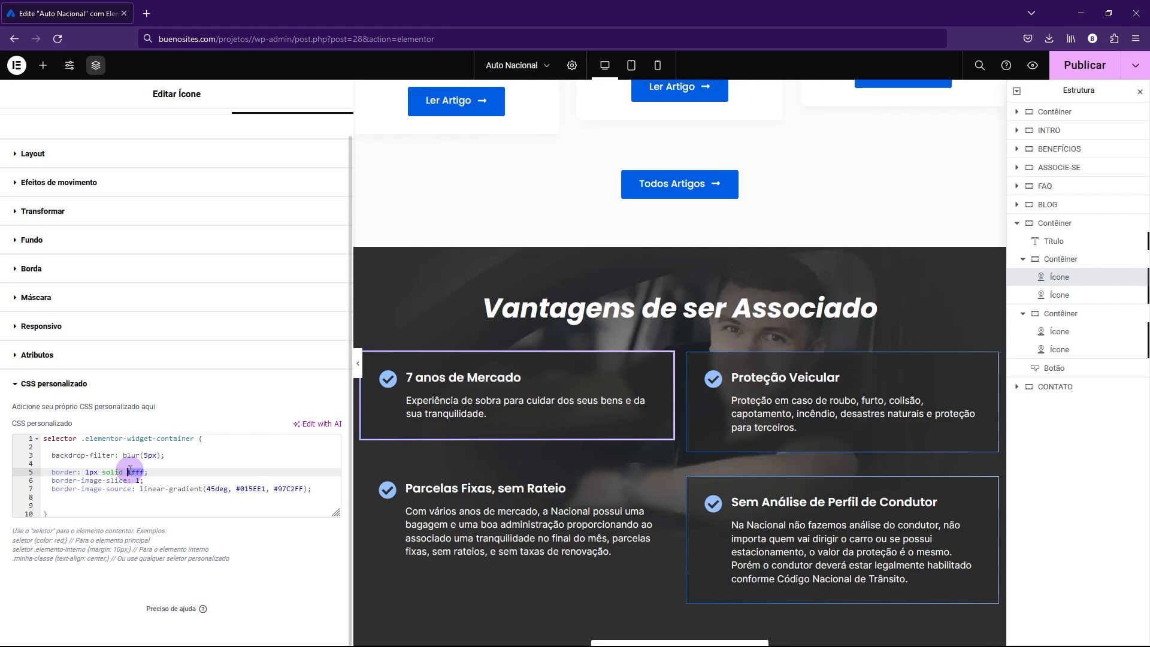
click(58, 481)
drag(60, 482, 144, 481)
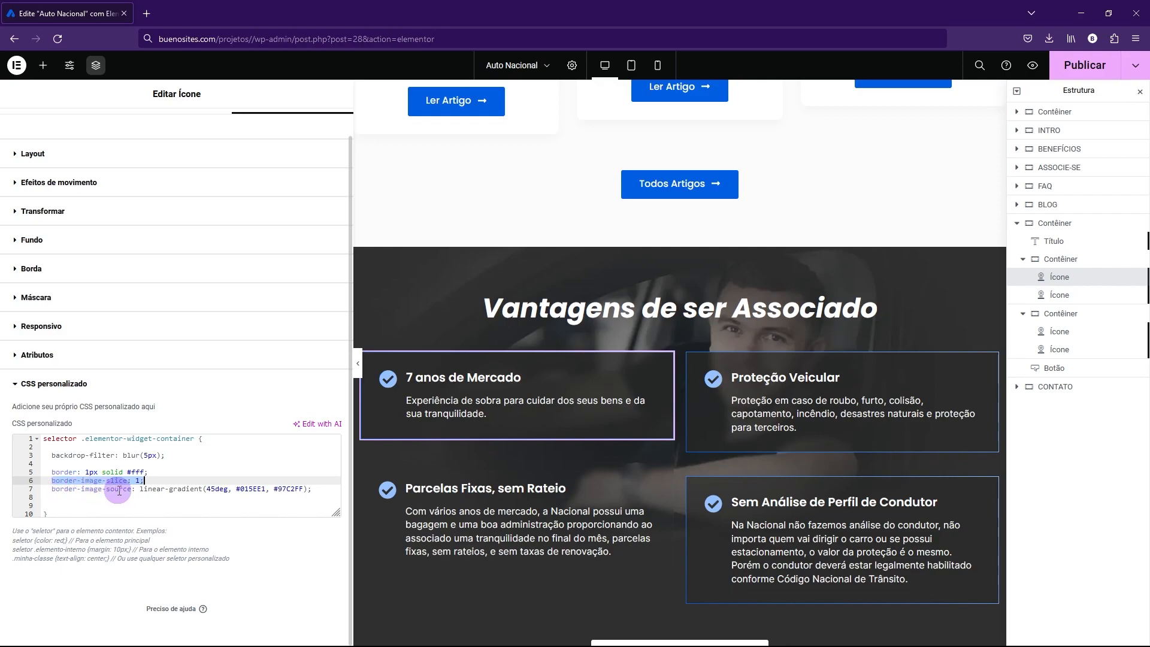
- Examine the border-image-source property, its linear-gradient function, and the gradient's angle and two colour values
click(69, 488)
drag(69, 489, 148, 487)
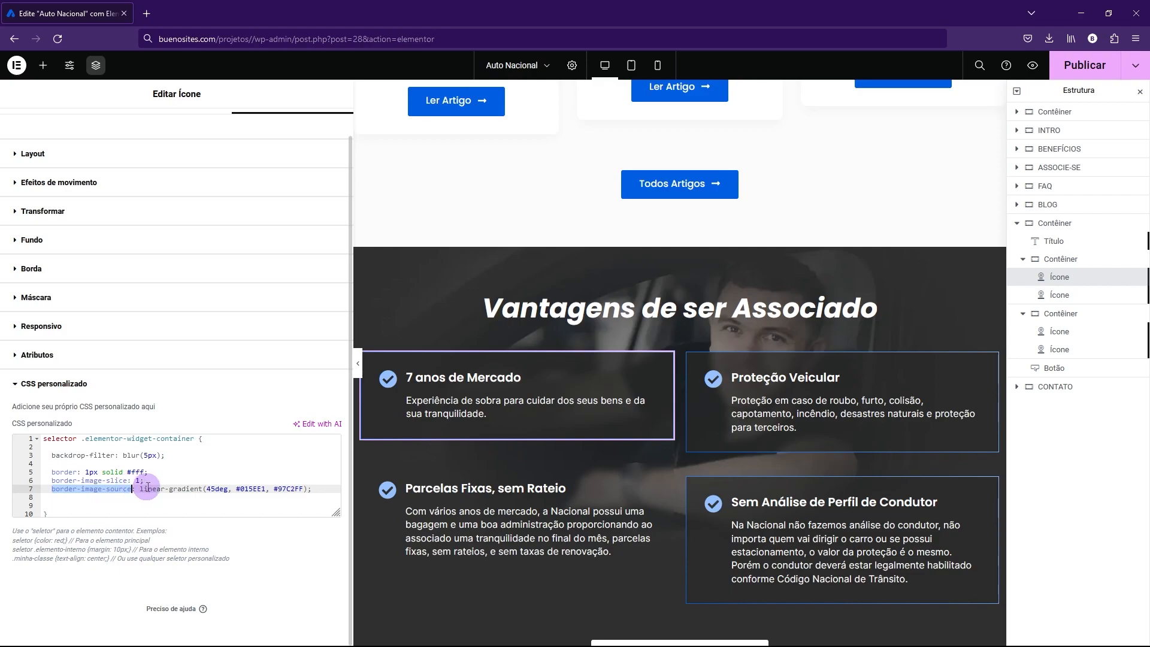
drag(140, 488, 199, 490)
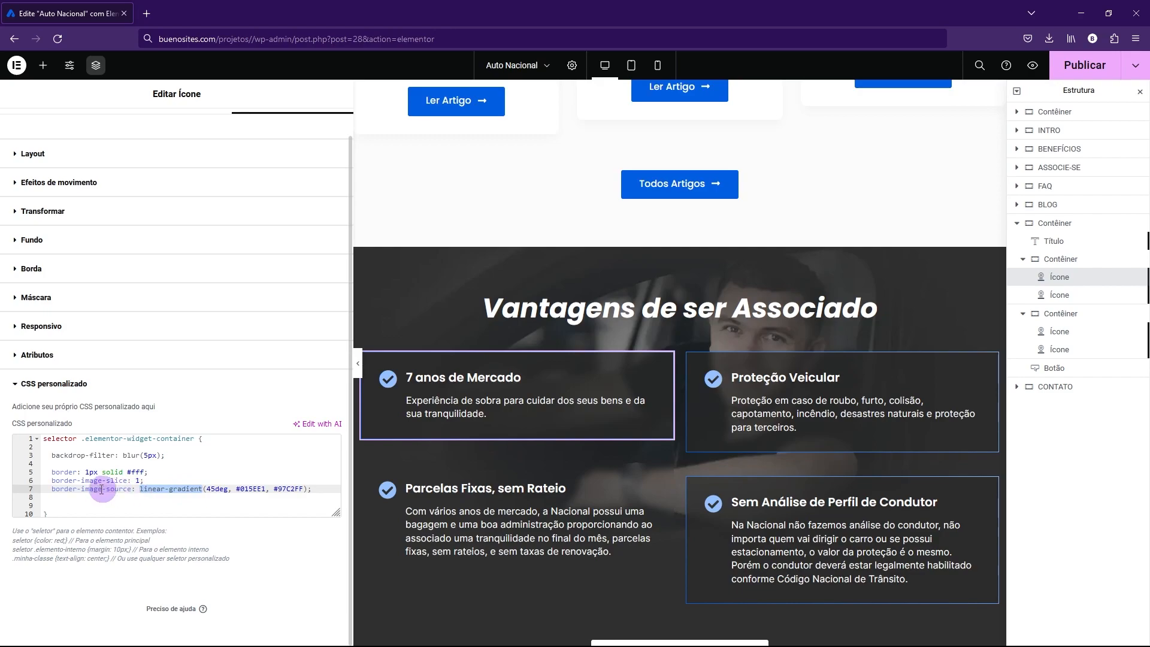
drag(50, 488, 132, 489)
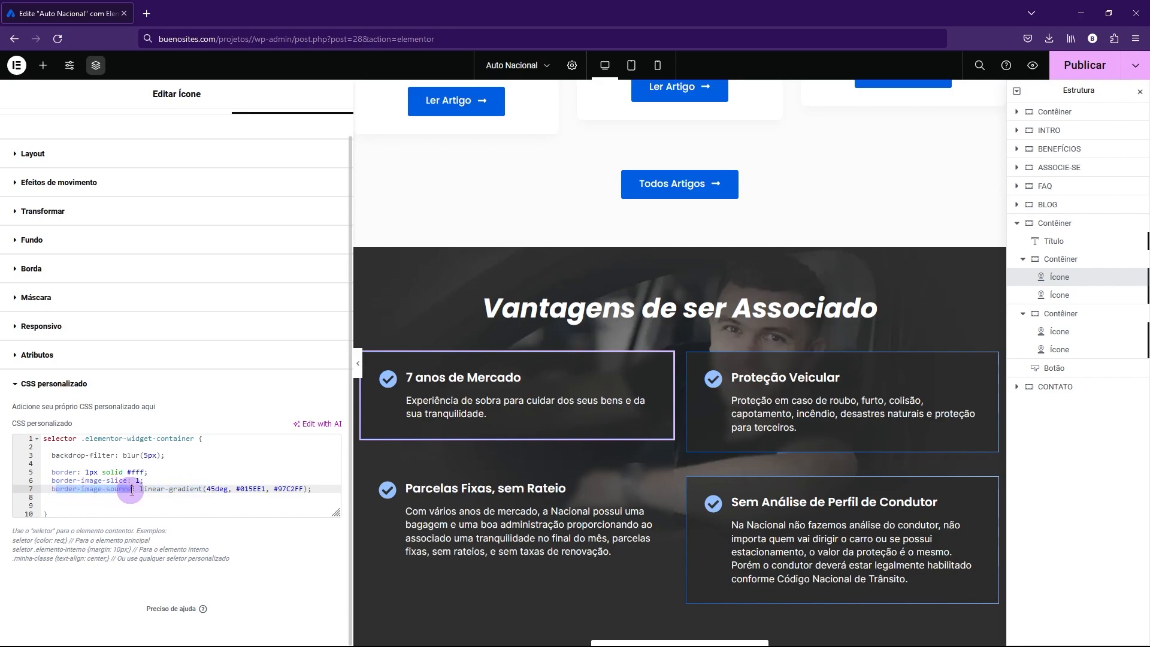
drag(51, 490, 136, 490)
drag(139, 490, 202, 490)
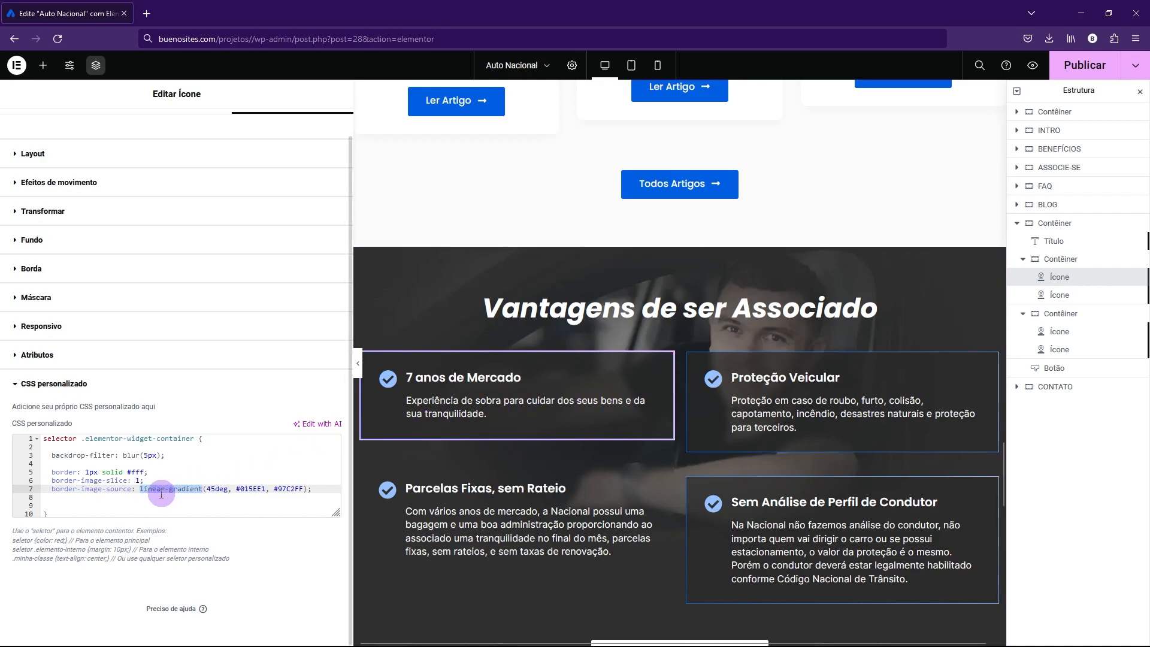
click(70, 490)
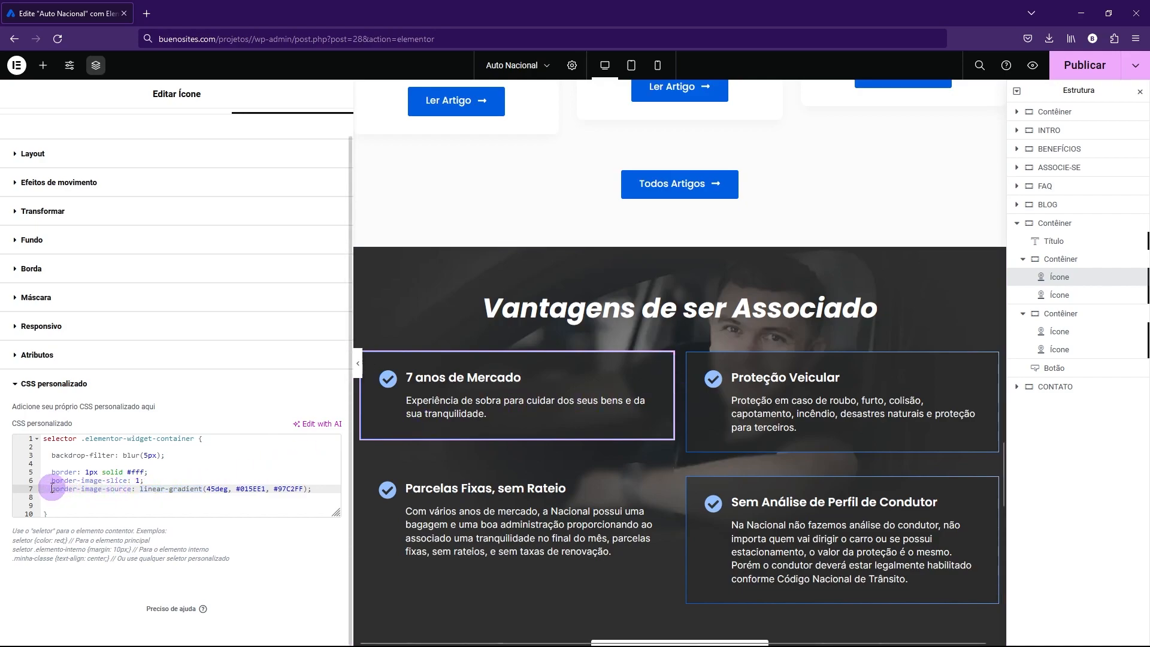
drag(73, 490, 202, 487)
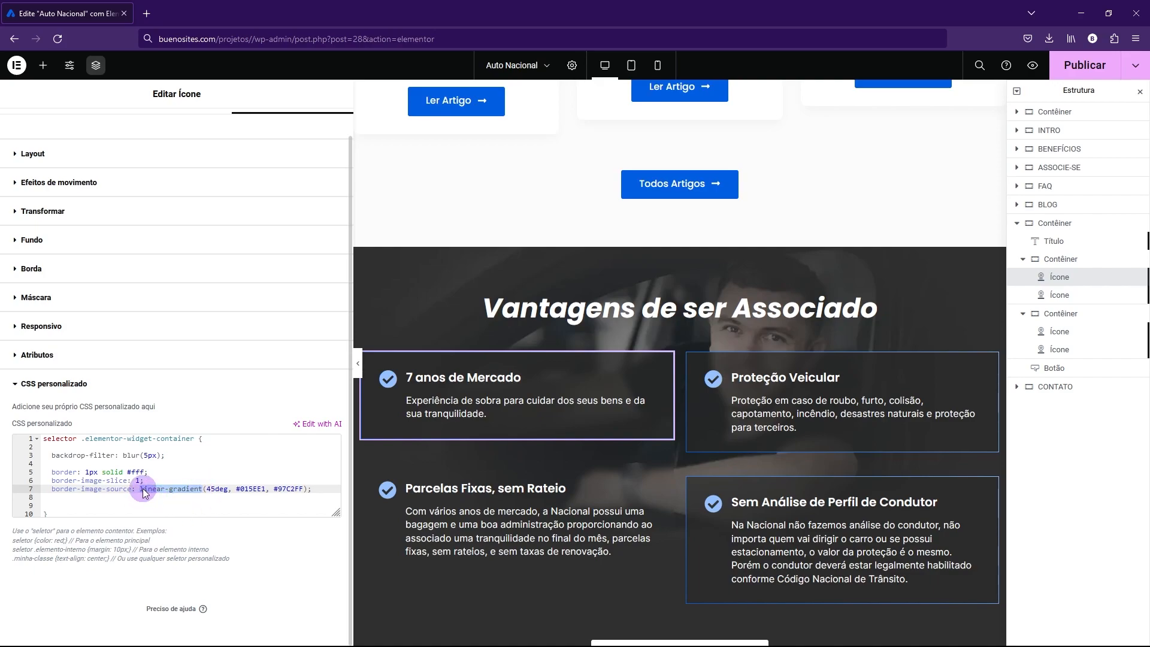
click(202, 496)
click(199, 488)
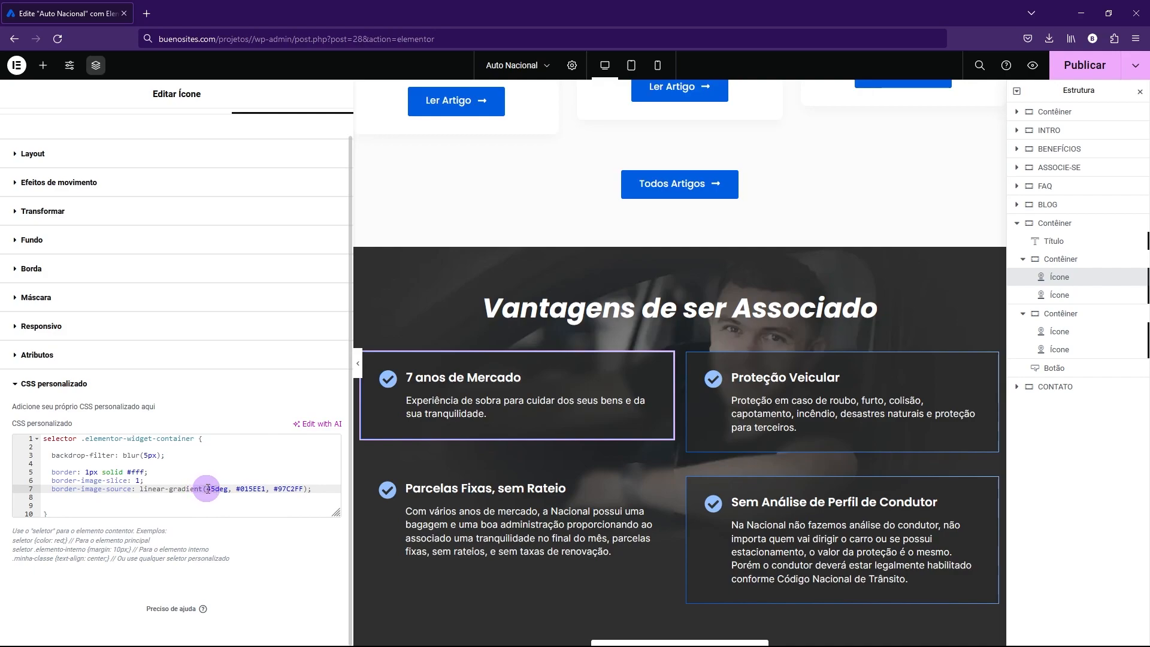
drag(207, 488, 229, 488)
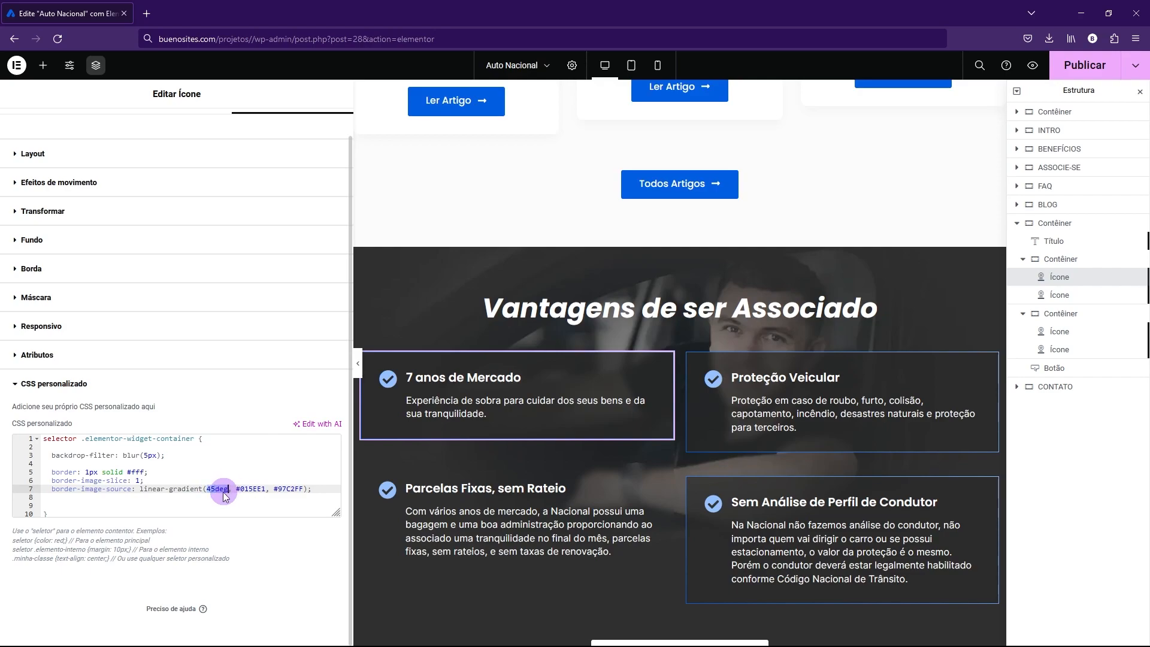
double_click(254, 489)
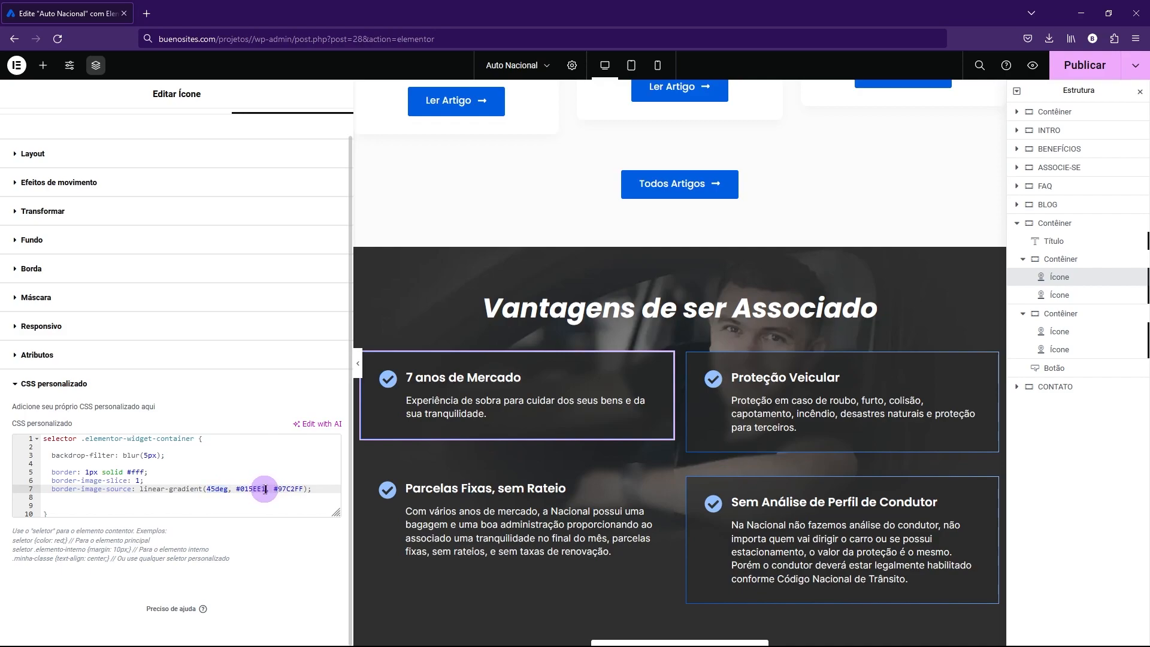
drag(243, 489, 236, 489)
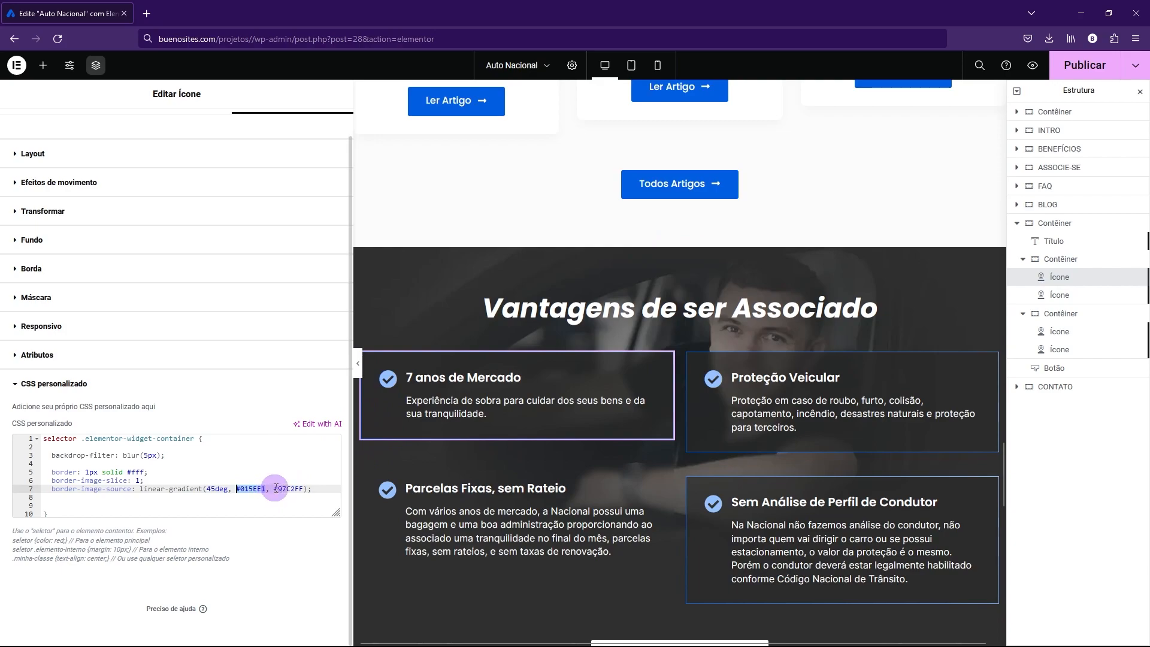
drag(274, 489, 303, 489)
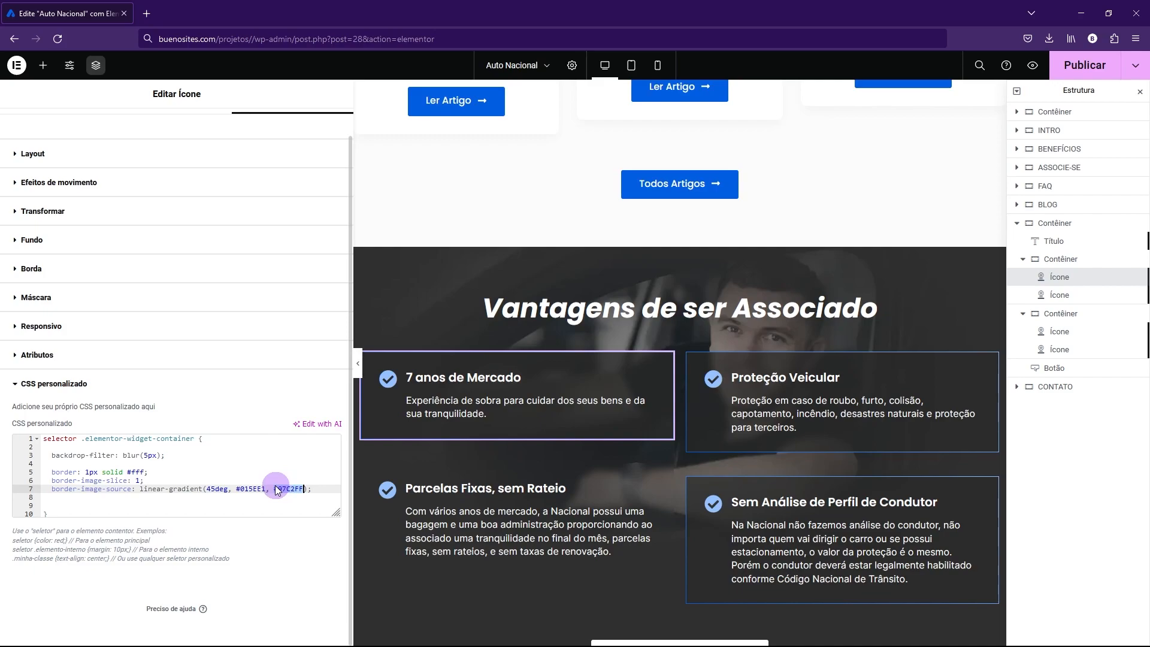
- Test #ffffff as the border gradient's first colour in the full-width preview, and return it to #015EE1
double_click(244, 490)
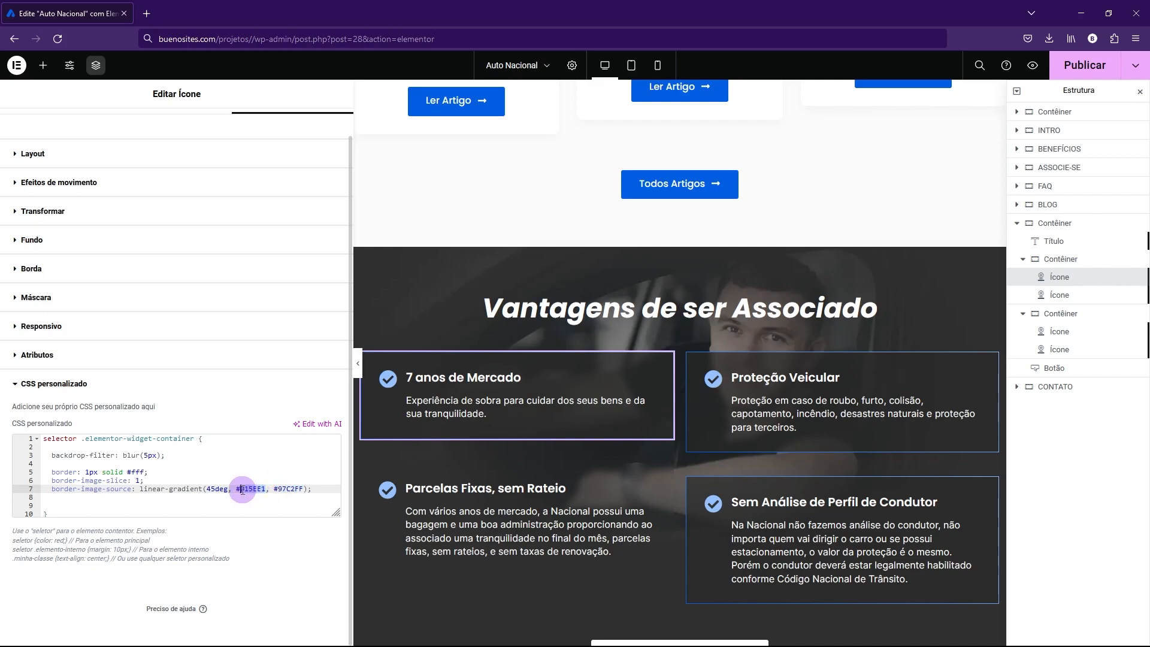
text(fff)
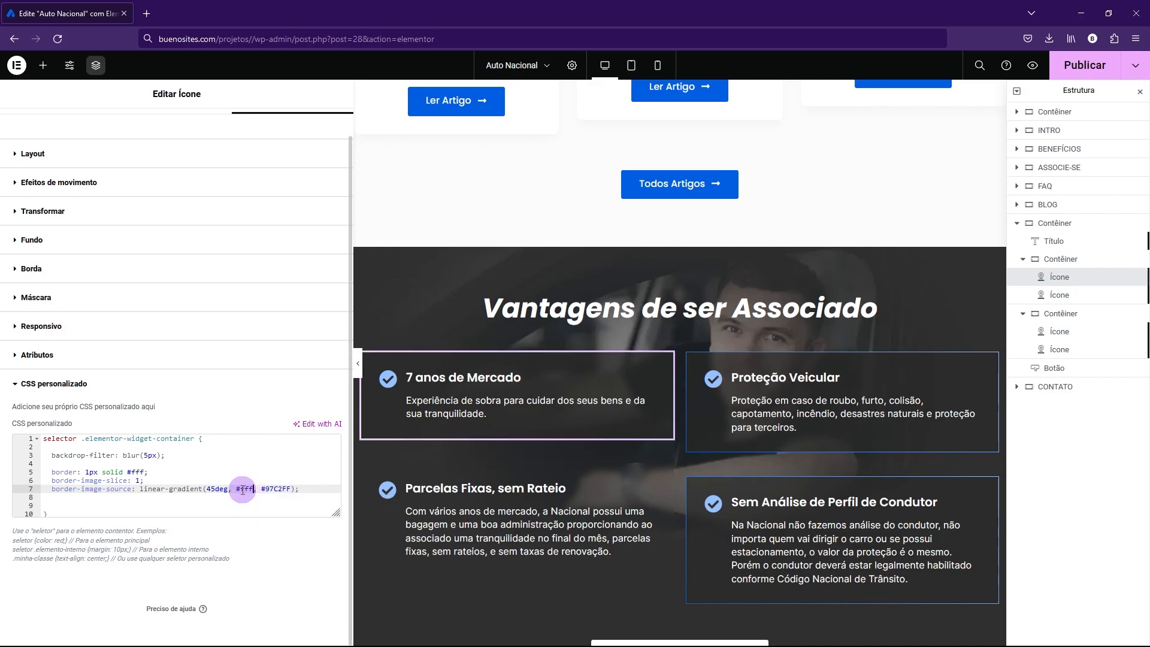
text(fff)
click(359, 366)
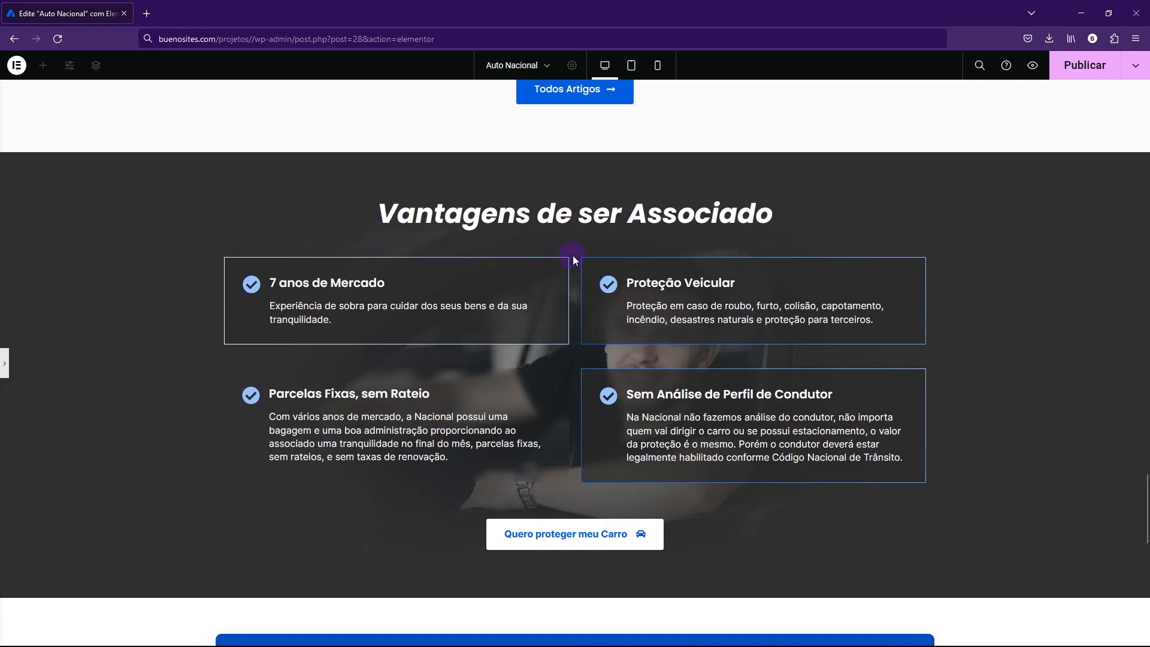
click(4, 363)
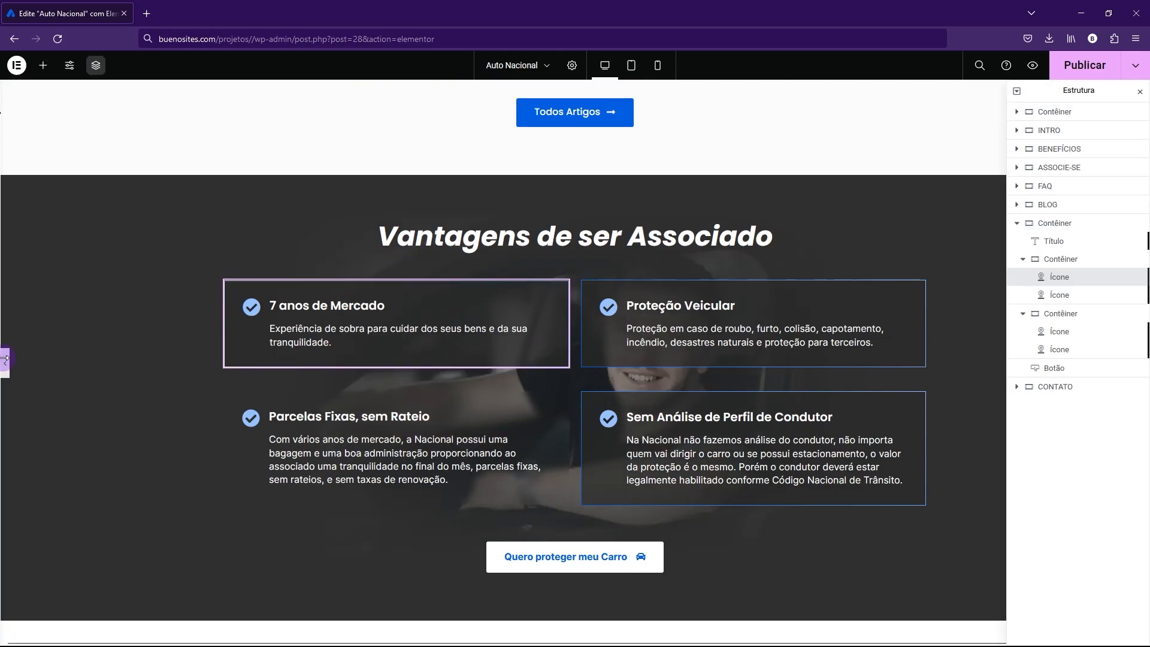
click(249, 488)
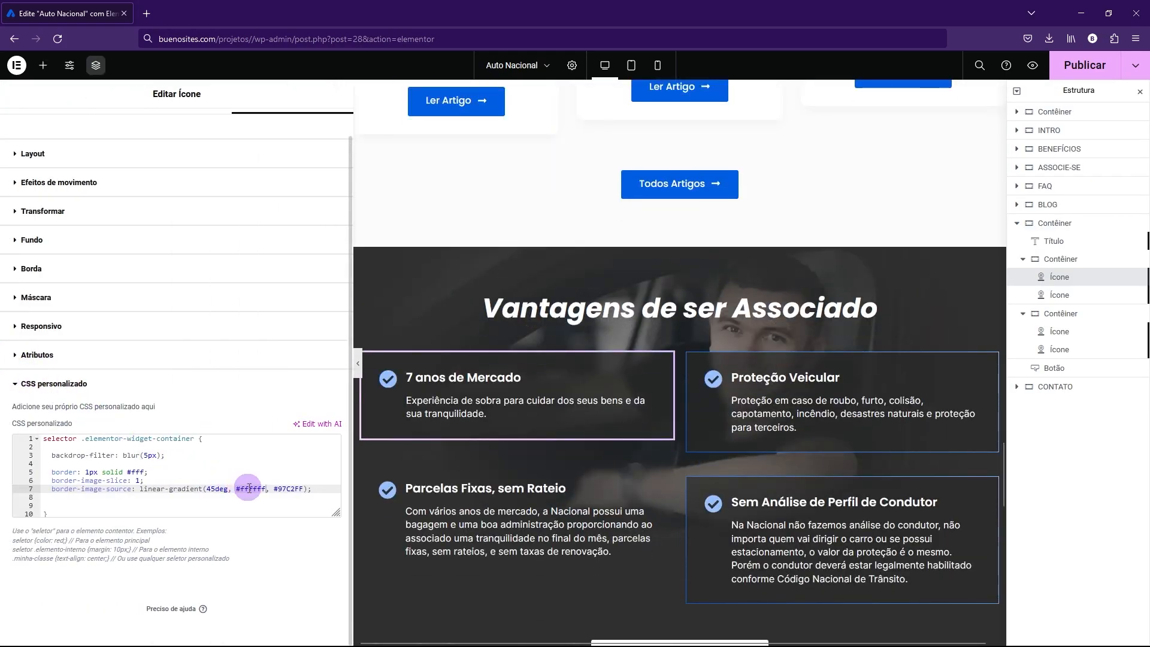
text(#01EEE1)
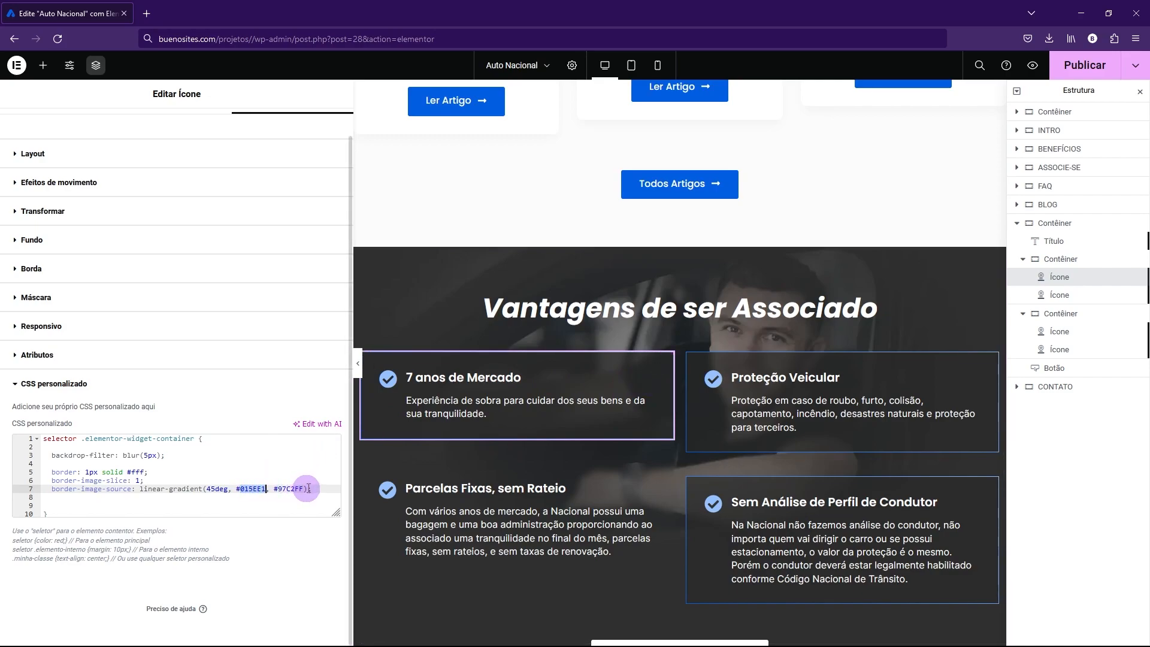
click(358, 363)
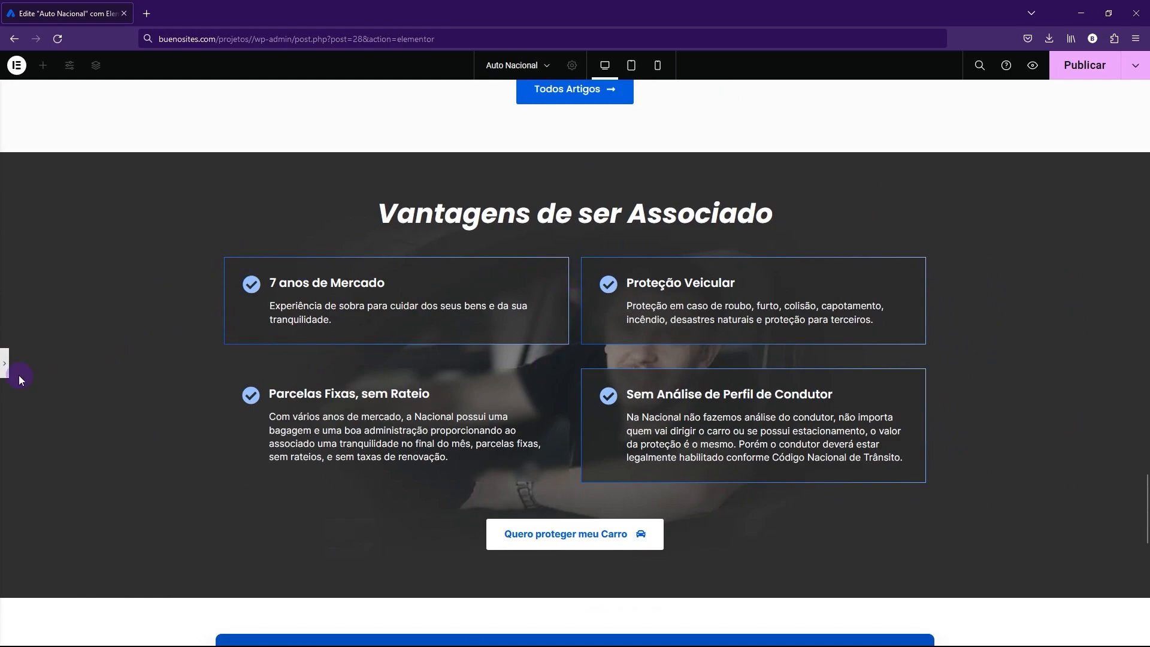
click(5, 365)
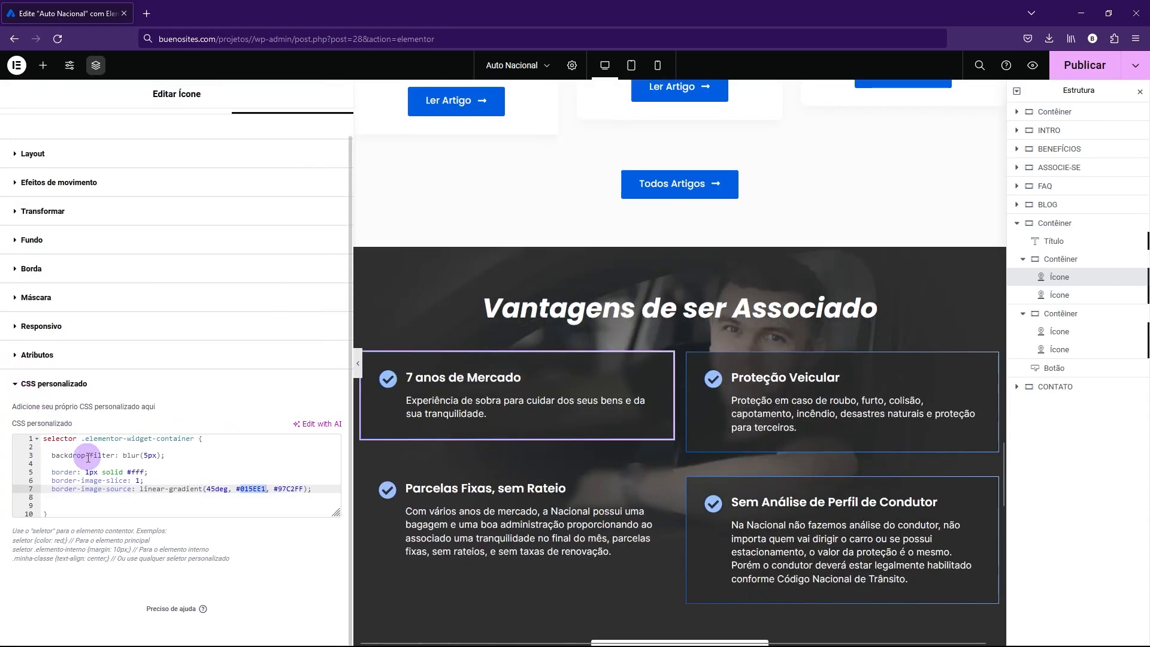
- Copy the whole custom CSS rule from the "7 anos de Mercado" box and replace the custom CSS of the "Parcelas Fixas, sem Rateio" box with it
click(56, 501)
drag(56, 501, 43, 435)
key(ctrl+c)
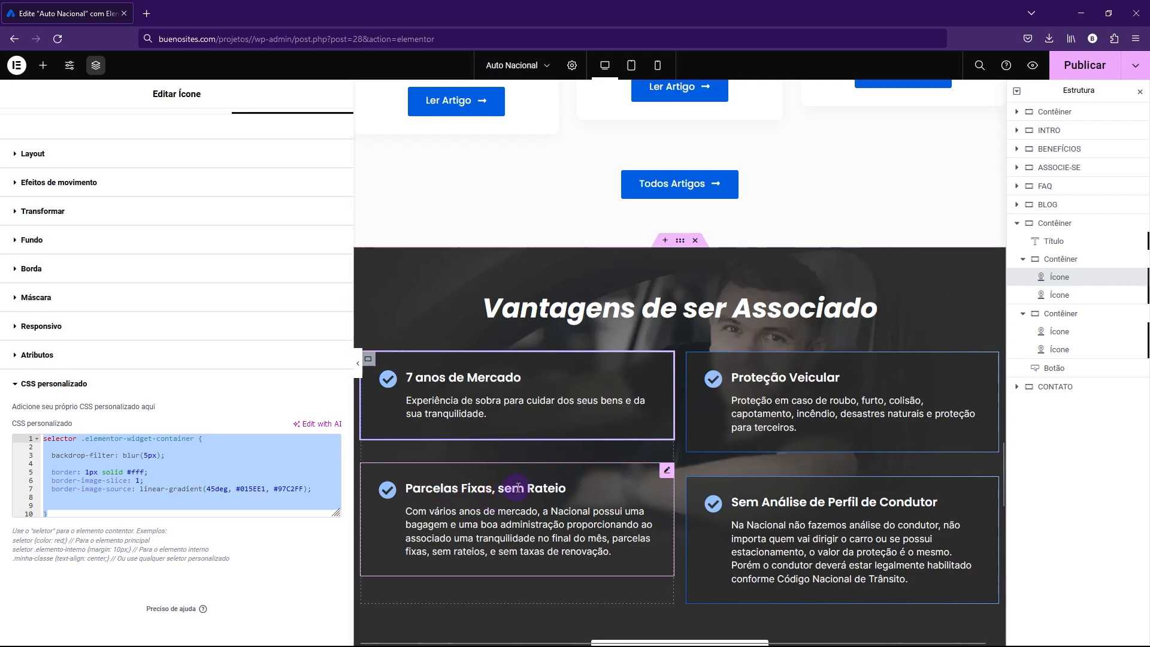
click(556, 486)
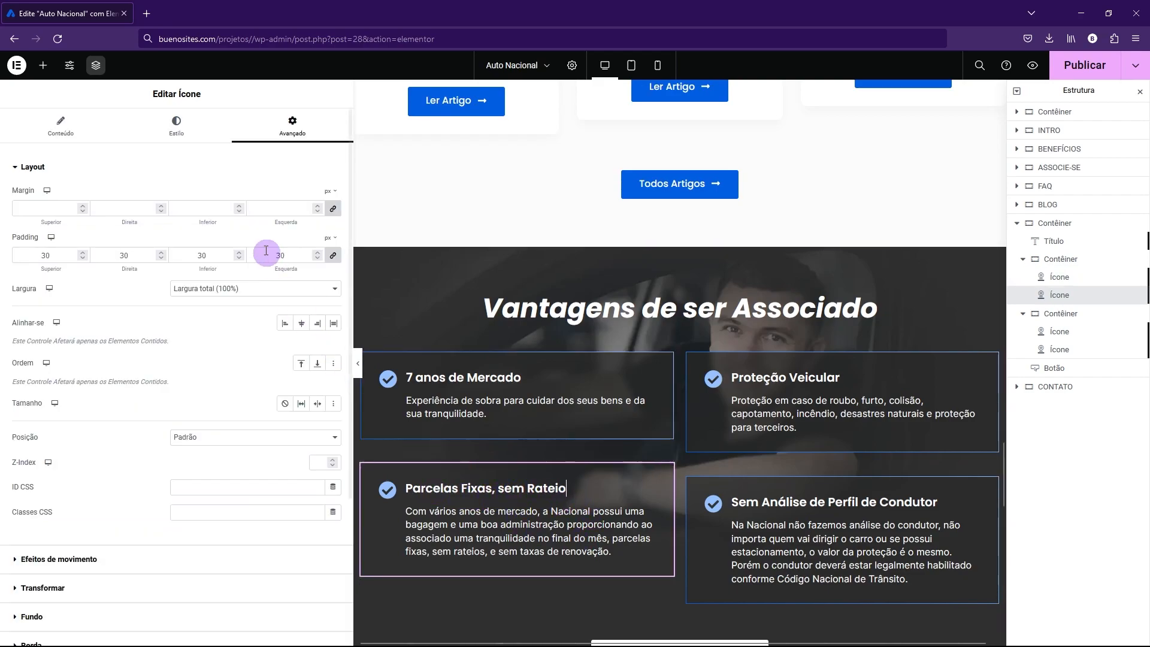
click(185, 163)
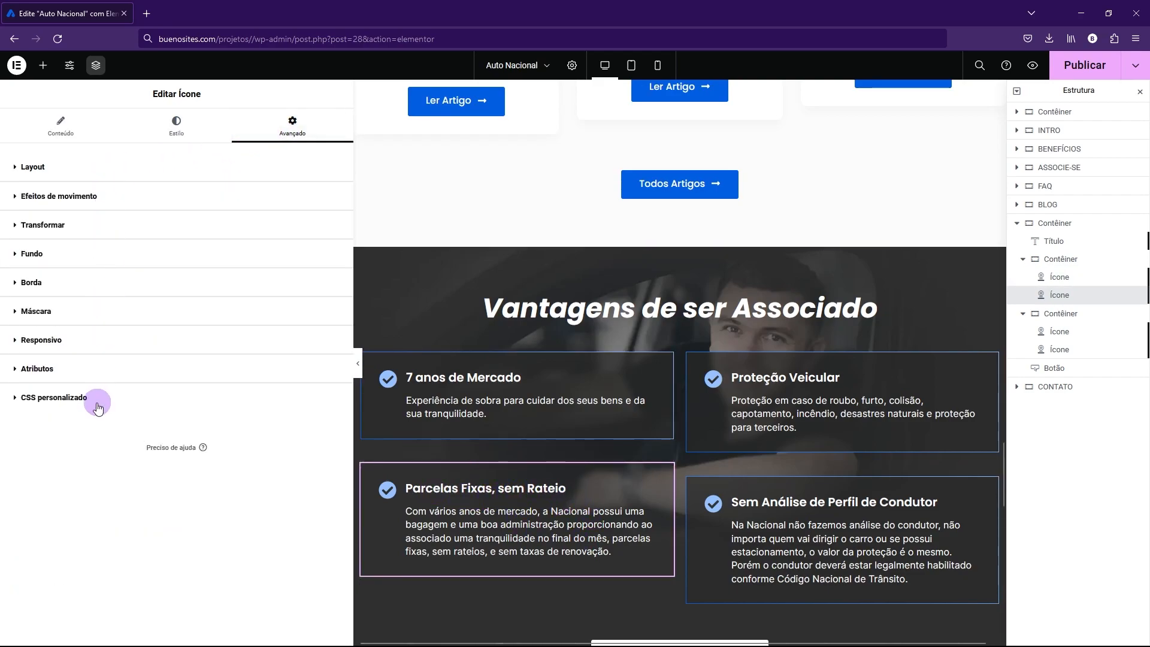
click(62, 405)
click(74, 467)
key(ctrl+a)
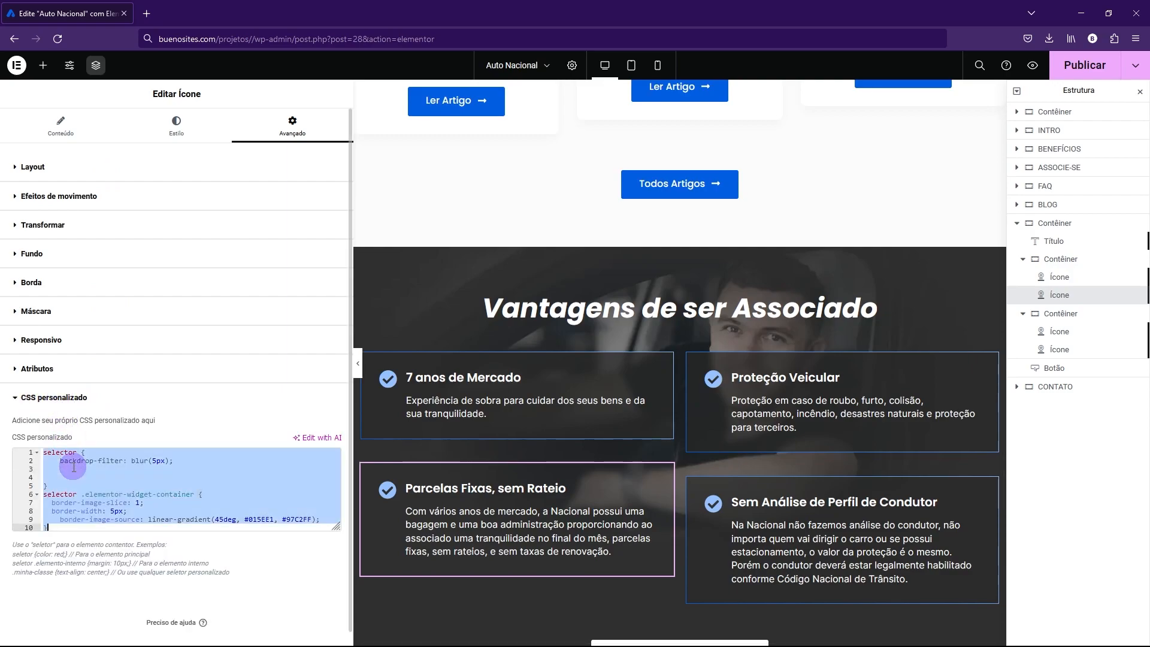
key(BackSpace)
key(ctrl+v)
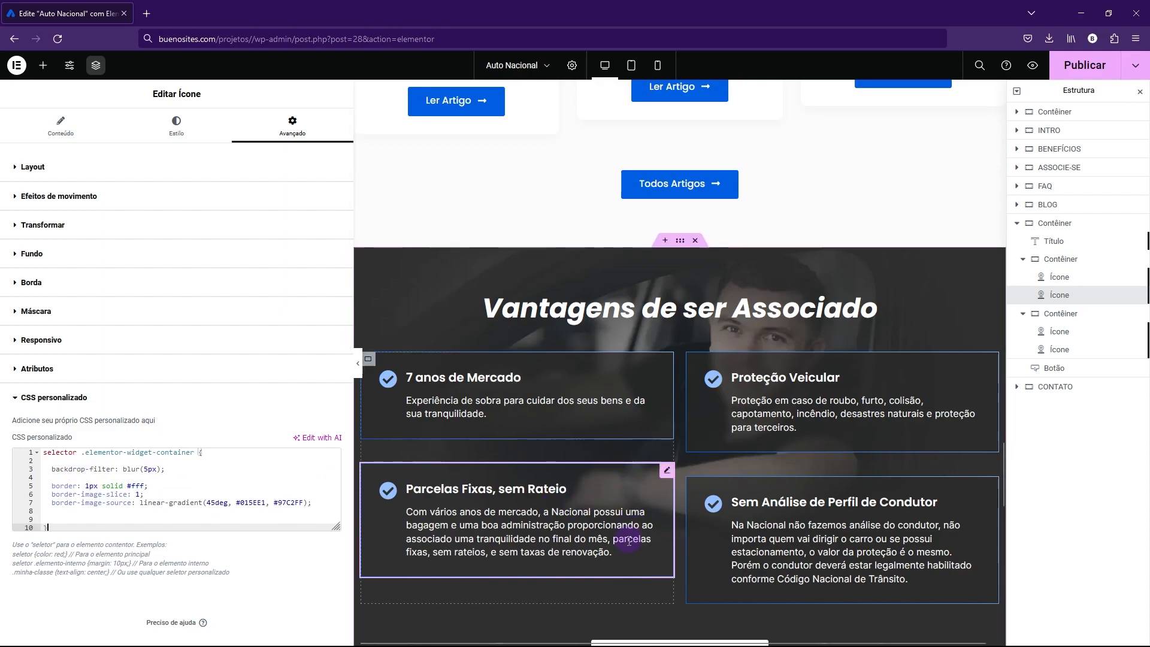
- Give the "Parcelas Fixas, sem Rateio" box a translucent dark grey background, #272727BB, and check it in the full-width preview
click(37, 253)
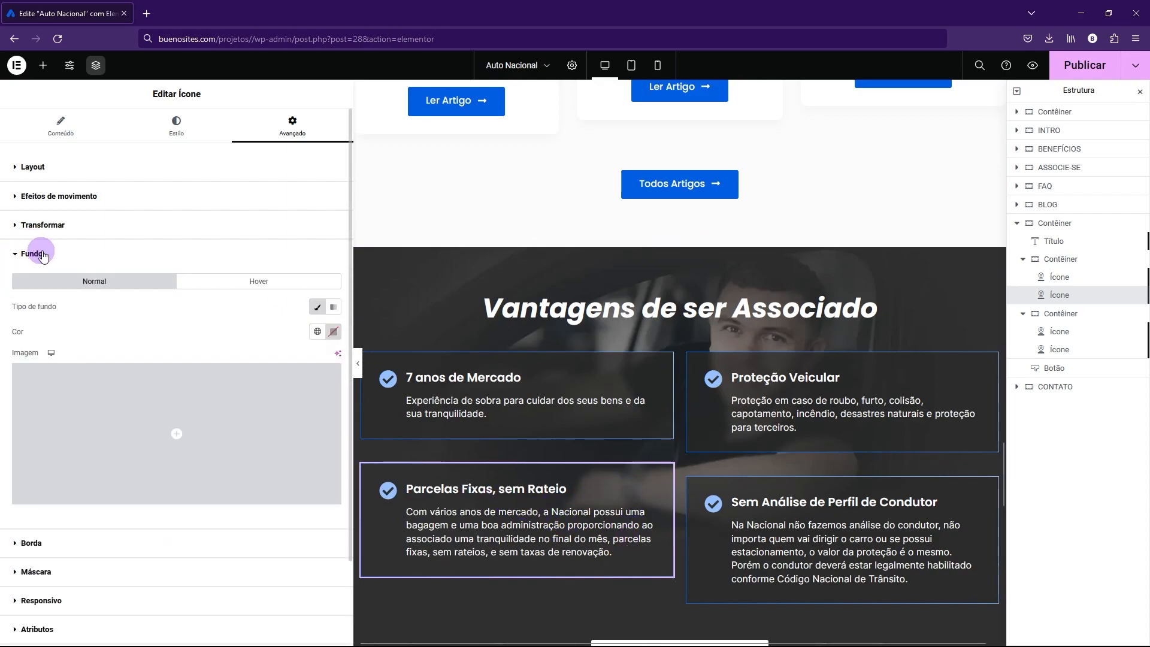
click(333, 331)
drag(315, 385, 256, 461)
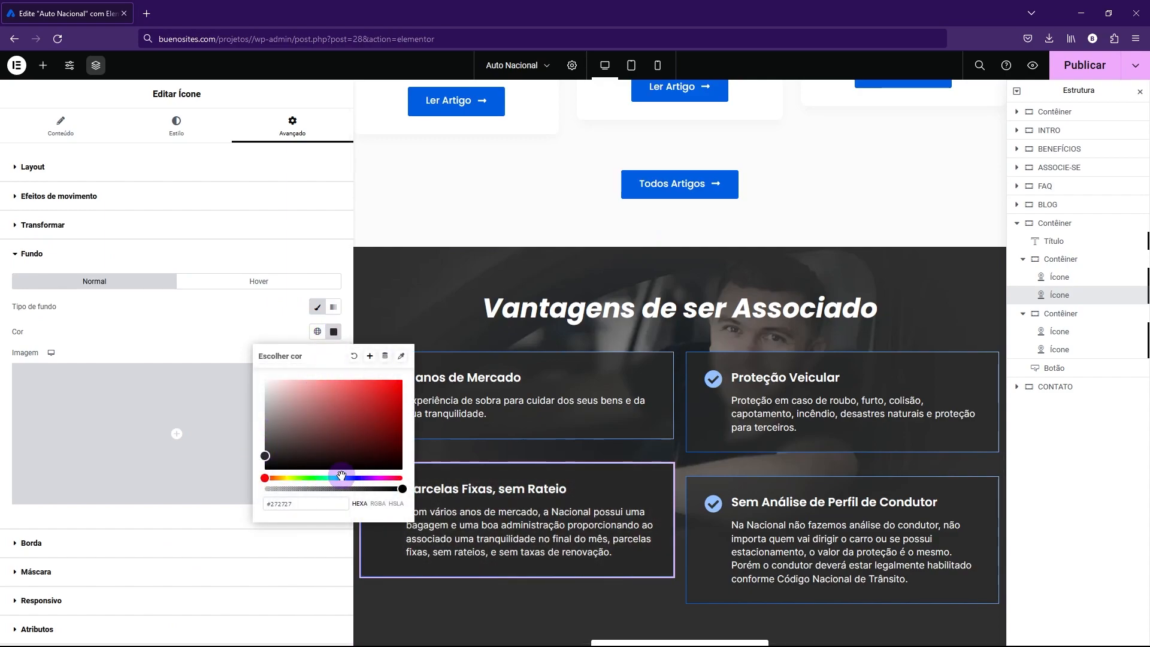
drag(401, 488, 363, 487)
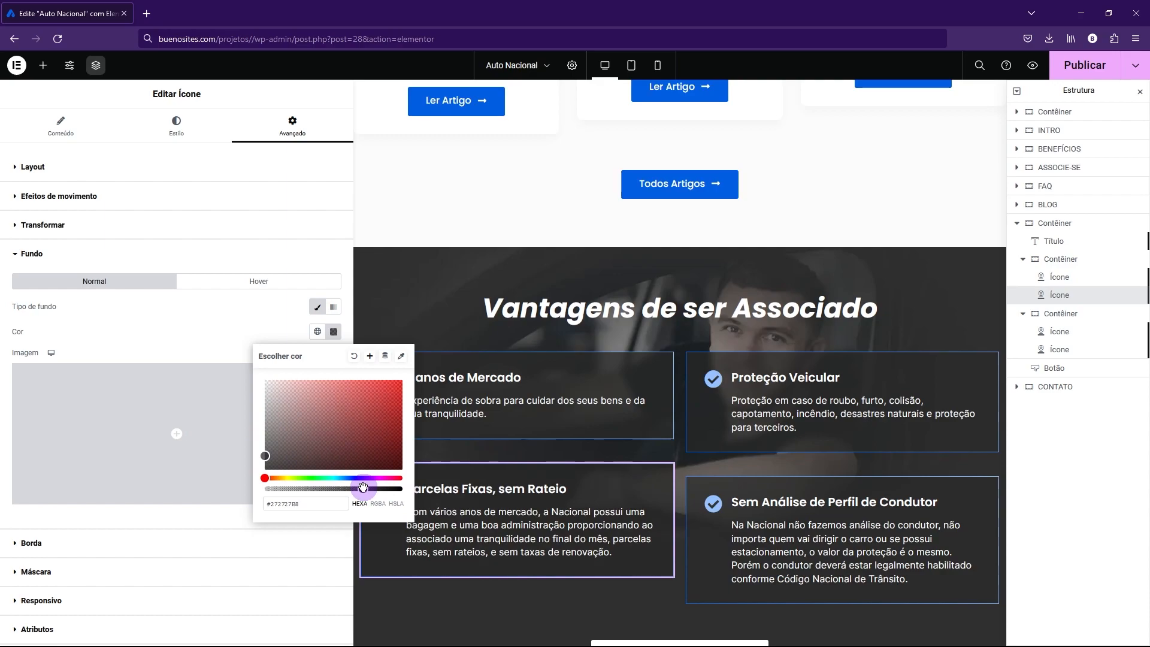
click(267, 326)
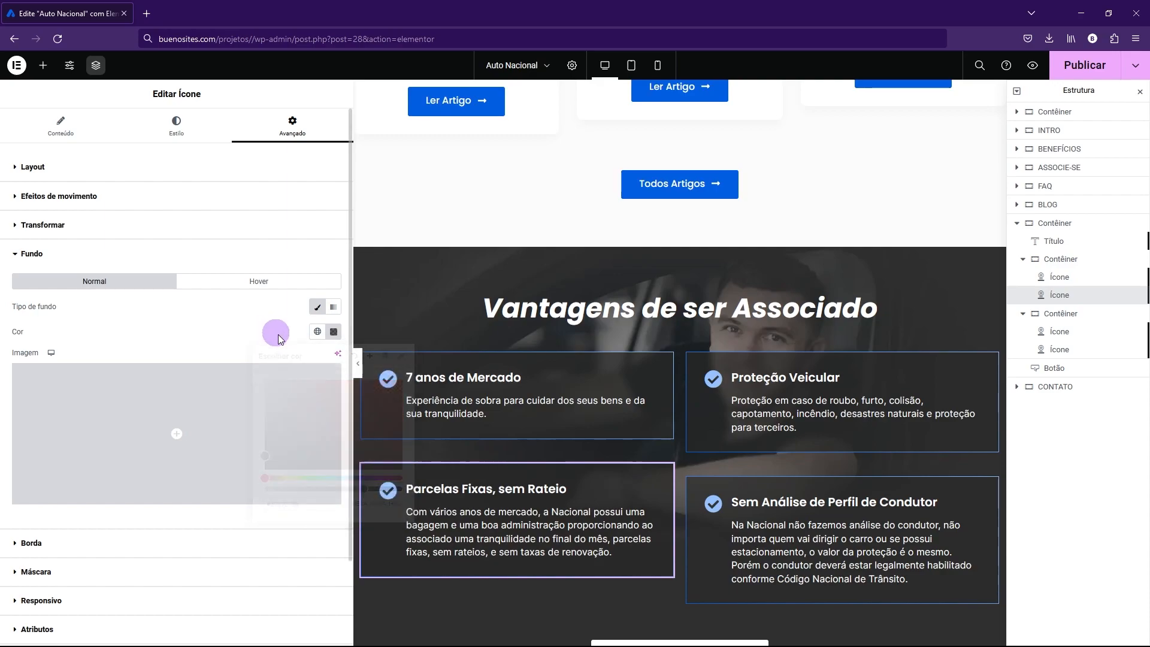
click(358, 373)
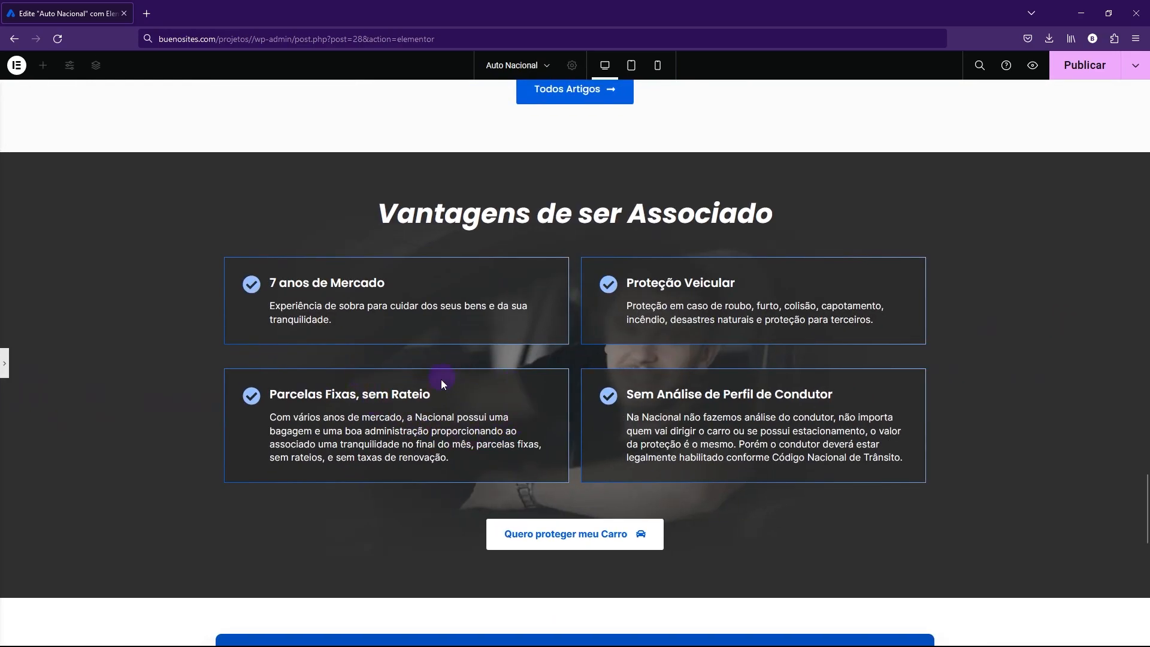